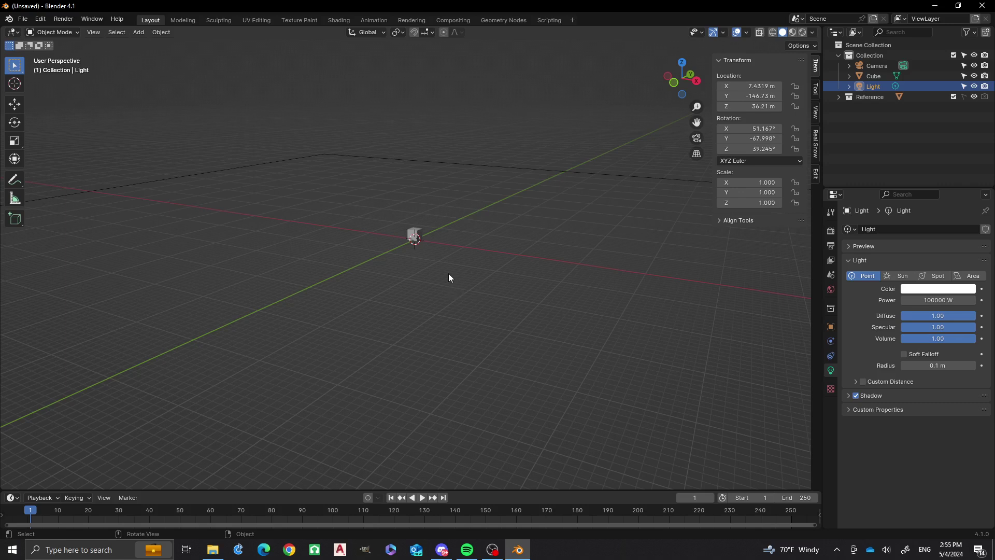
Step: Orbit to a top-down view and delete the default Cube
middle_drag(442, 257, 429, 240)
middle_drag(360, 258, 404, 332)
shift+middle_drag(346, 269, 520, 358)
shift+middle_drag(410, 211, 395, 237)
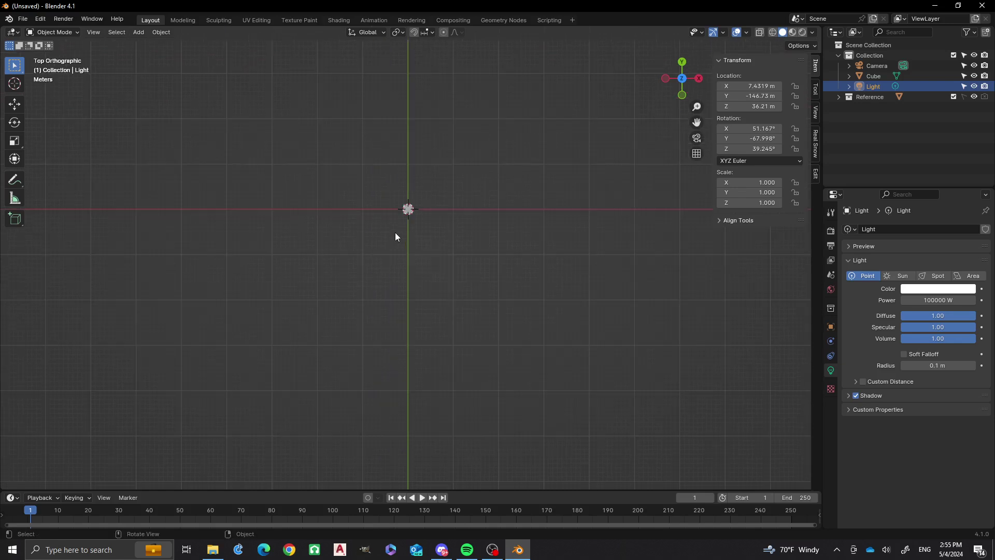
click(412, 212)
key(x)
click(412, 212)
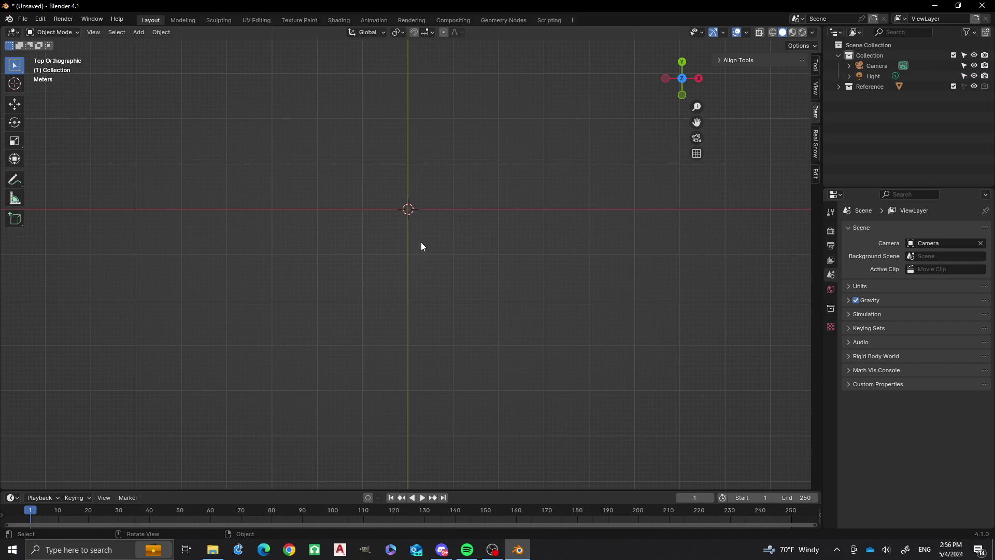
key(shift+a)
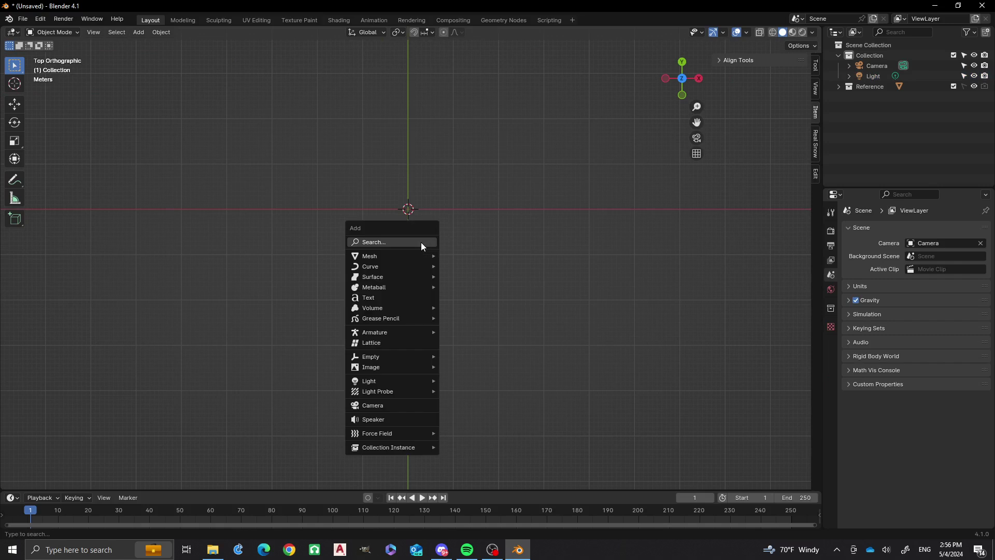
Step: Add a Bézier curve, delete all its vertices in Edit Mode, and select the Draw tool
mouse_move(396, 270)
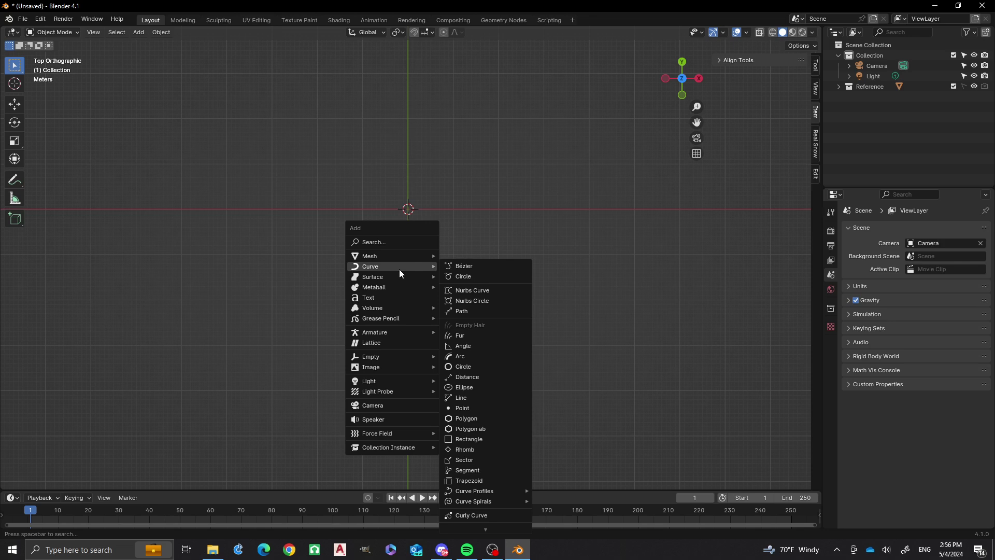
click(466, 266)
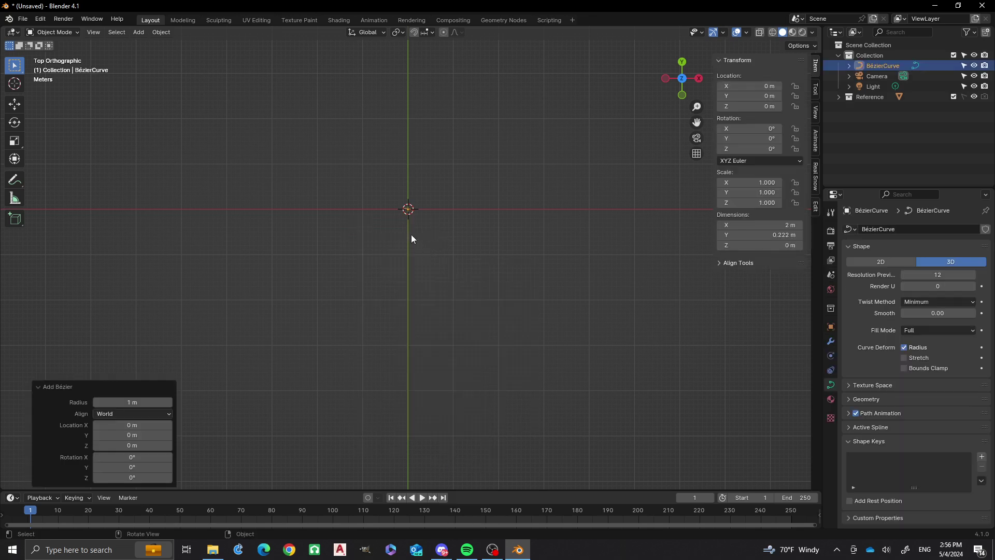
key(Tab)
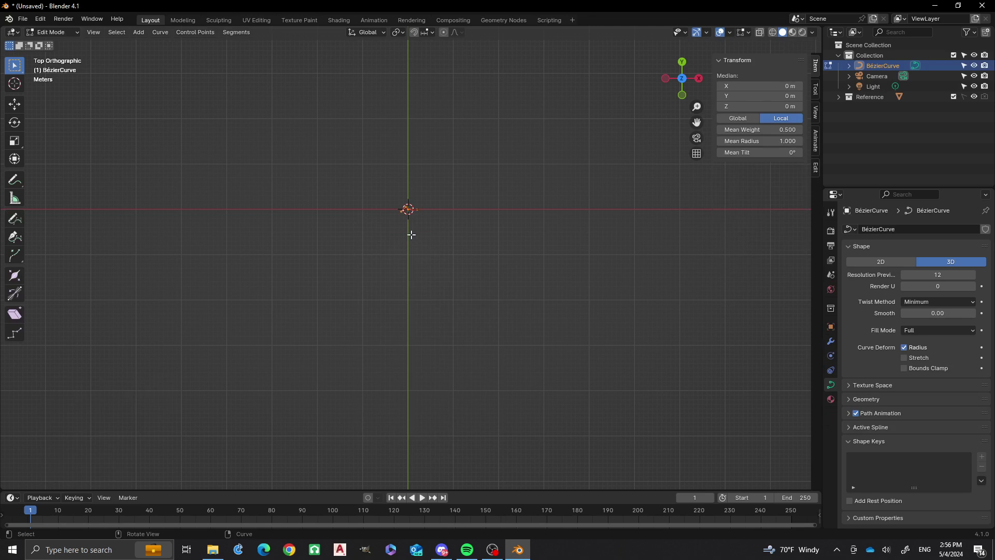
key(x)
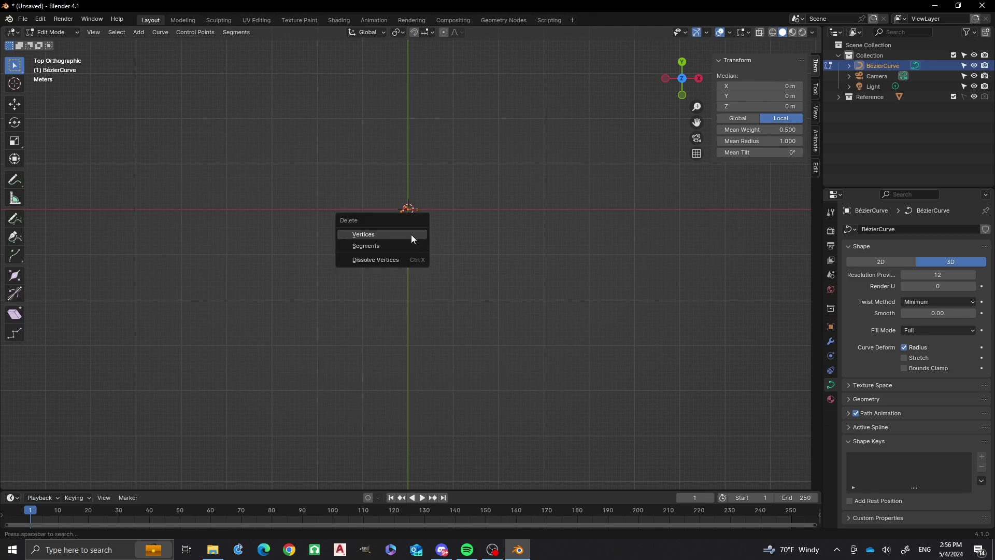
click(412, 234)
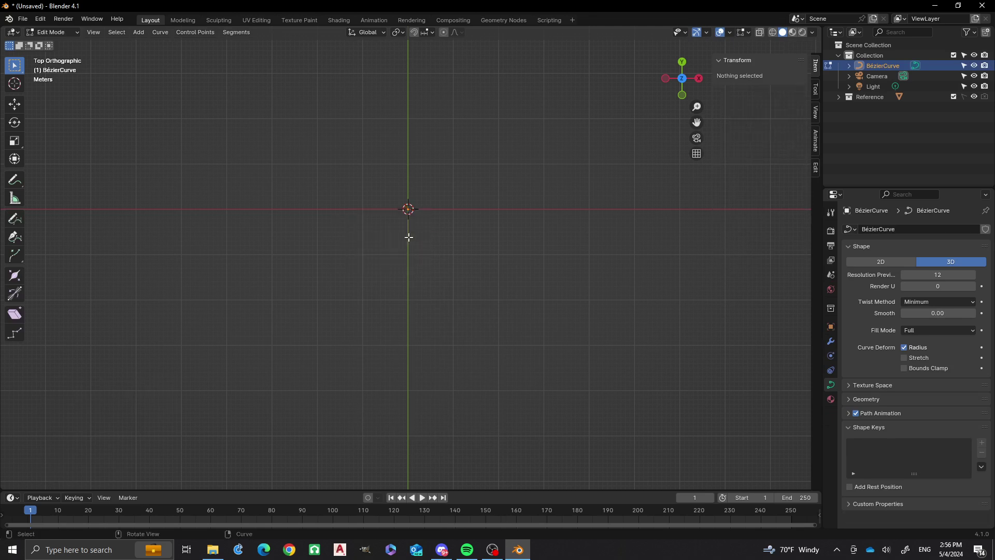
click(14, 218)
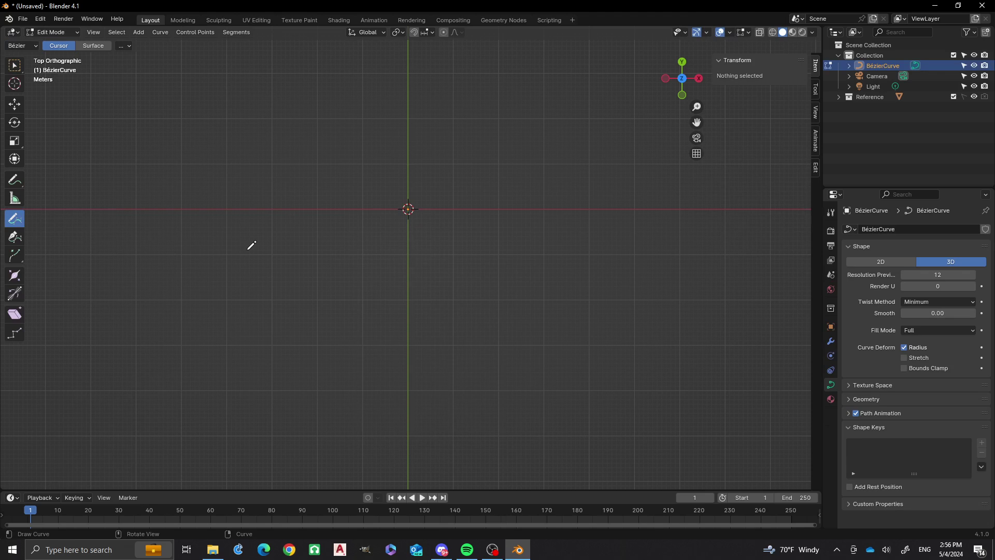
Step: Draw an outward freehand spiral into the curve, then go to the Geometry Nodes workspace
mouse_move(387, 241)
mouse_down()
mouse_move(507, 158)
mouse_move(285, 300)
mouse_move(559, 425)
mouse_move(610, 188)
mouse_move(613, 93)
mouse_up()
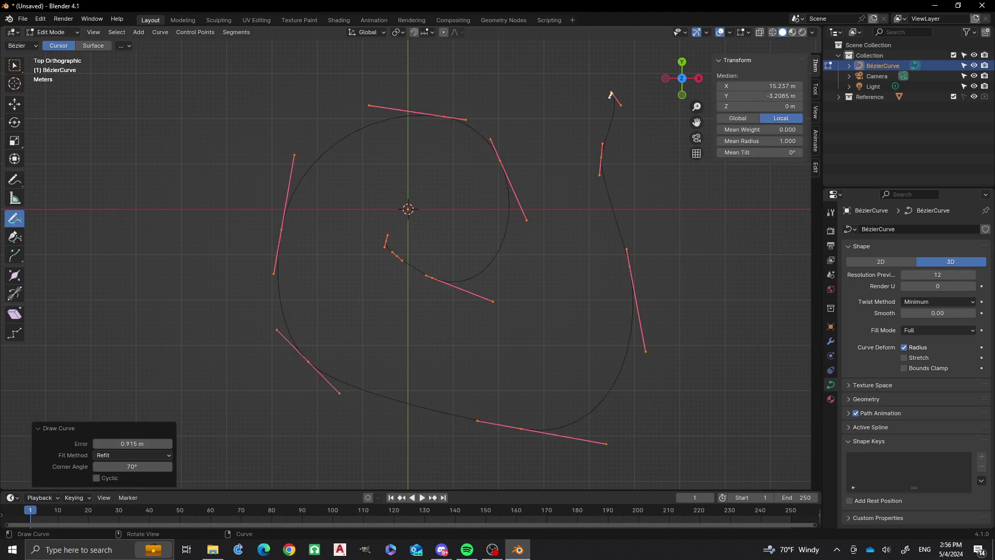
key(Tab)
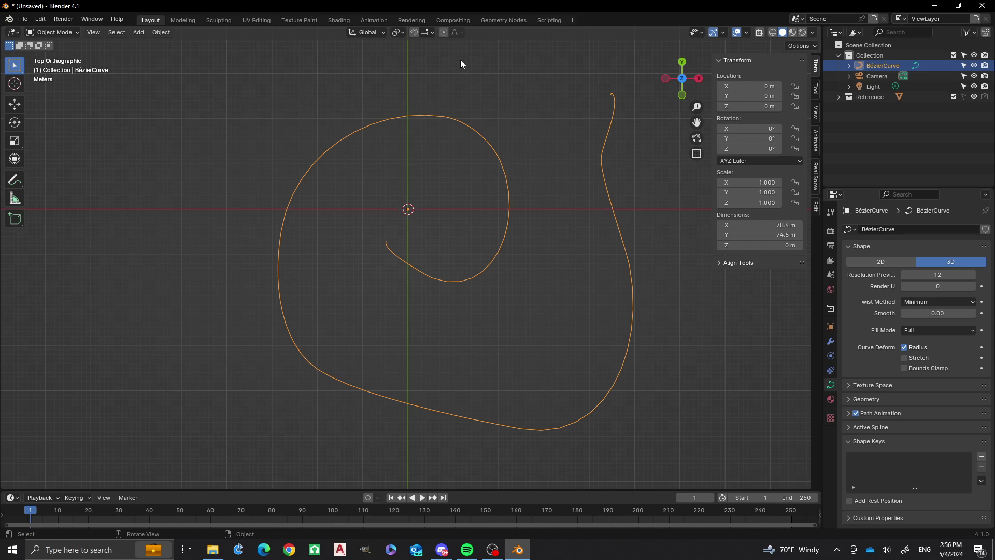
click(508, 20)
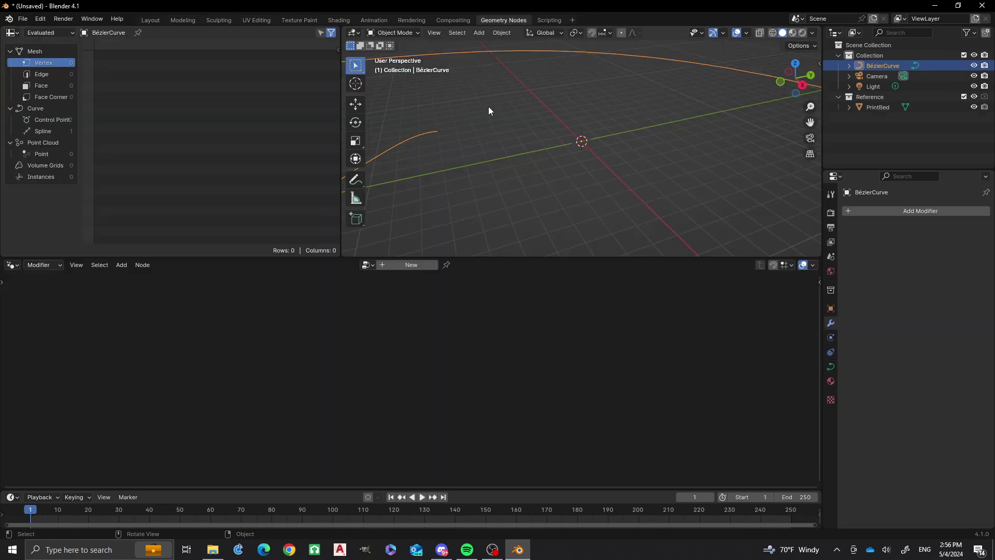
Step: View the spiral from above and create a new Geometry Nodes group for it
scroll(555, 140, down, 5)
alt+middle_drag(537, 131, 611, 201)
scroll(570, 148, up, 3)
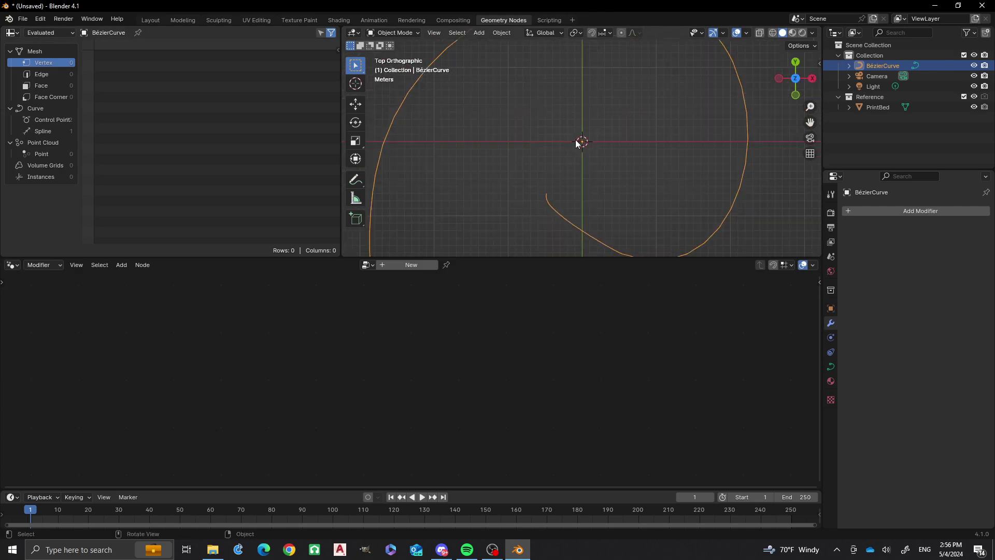
click(390, 267)
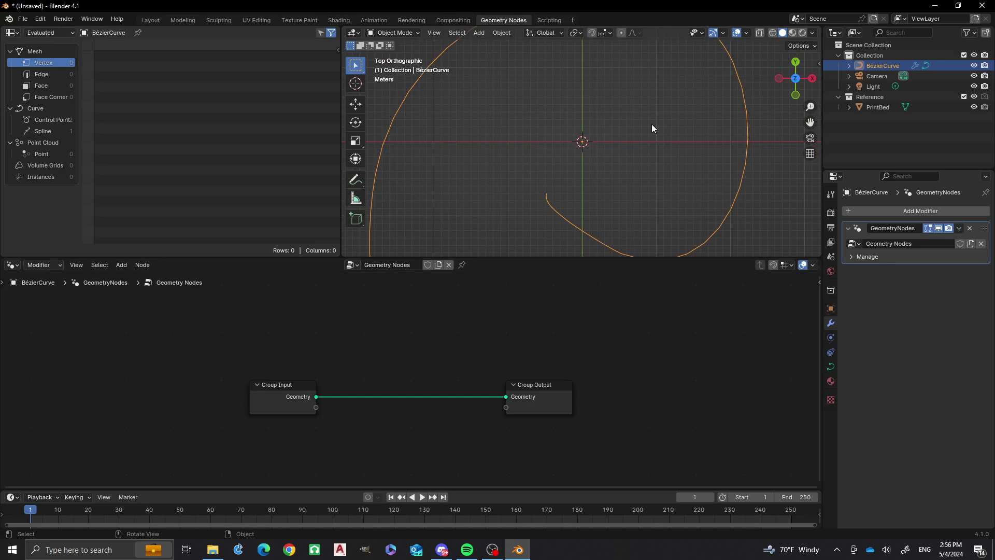
scroll(609, 111, down, 4)
scroll(584, 156, up, 3)
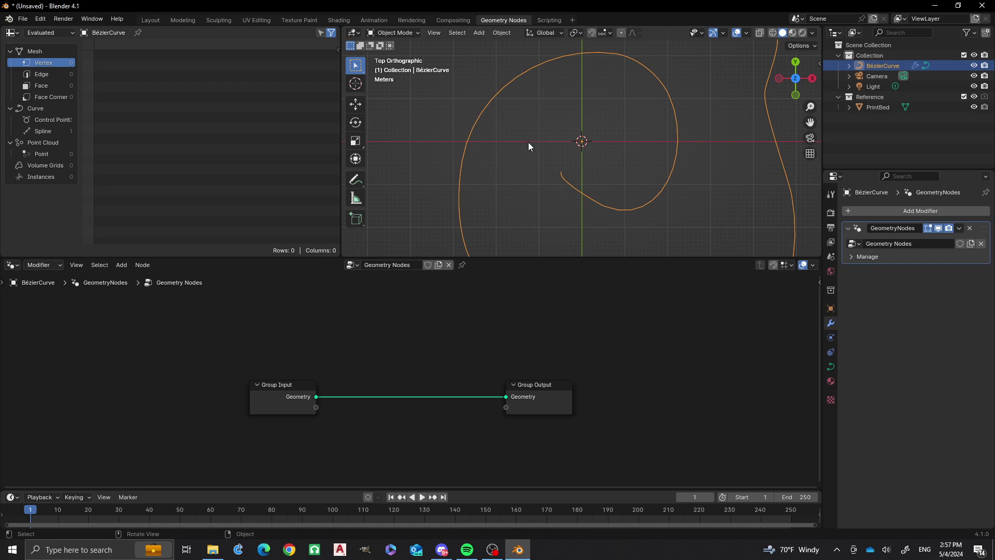
key(shift)
key(shift+a)
mouse_move(534, 155)
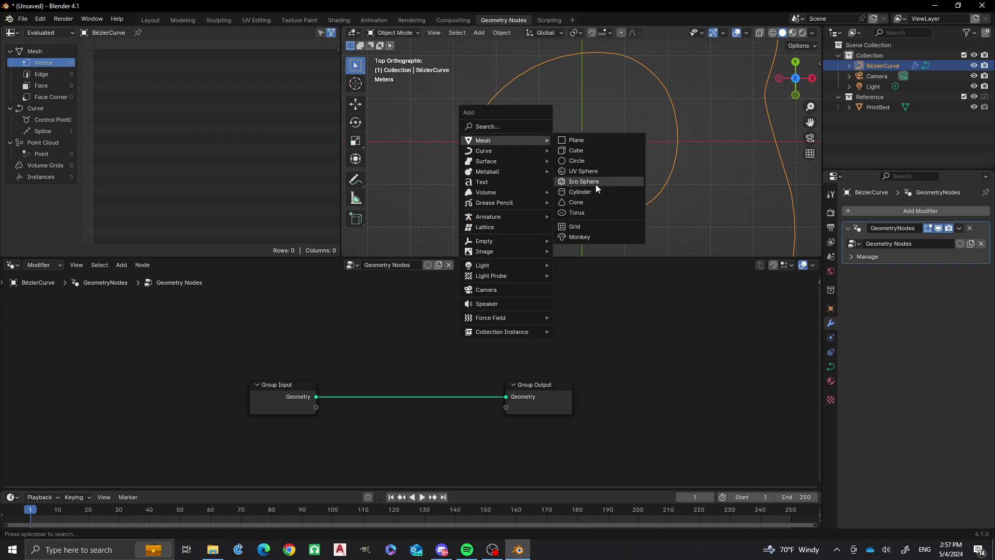
Step: Add an Ico Sphere with 3 subdivisions, then reselect the spiral curve
click(596, 183)
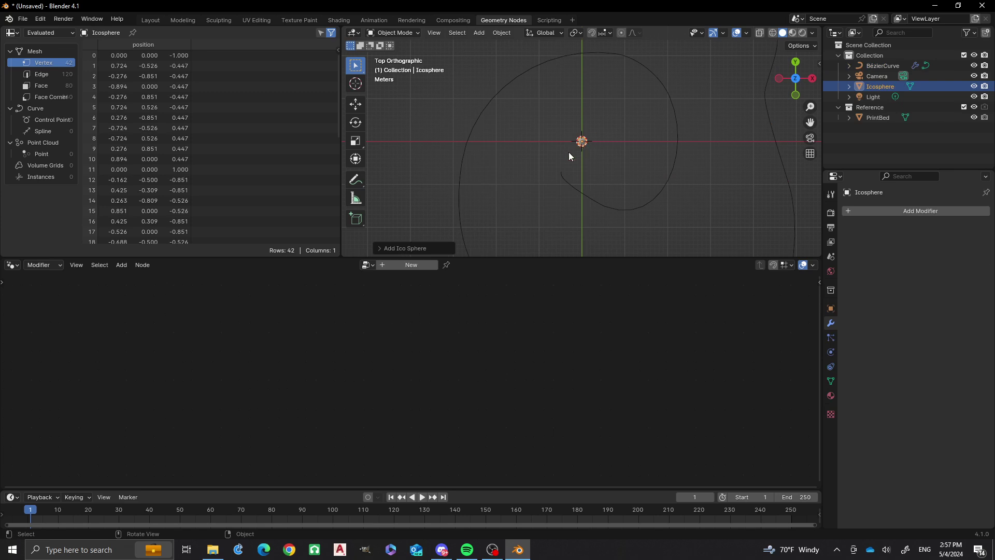
click(381, 247)
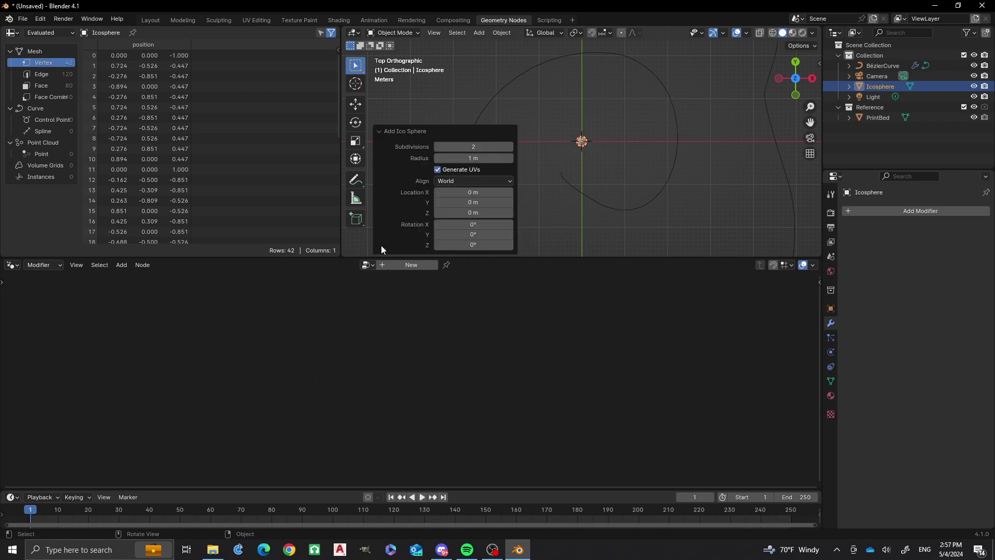
click(509, 147)
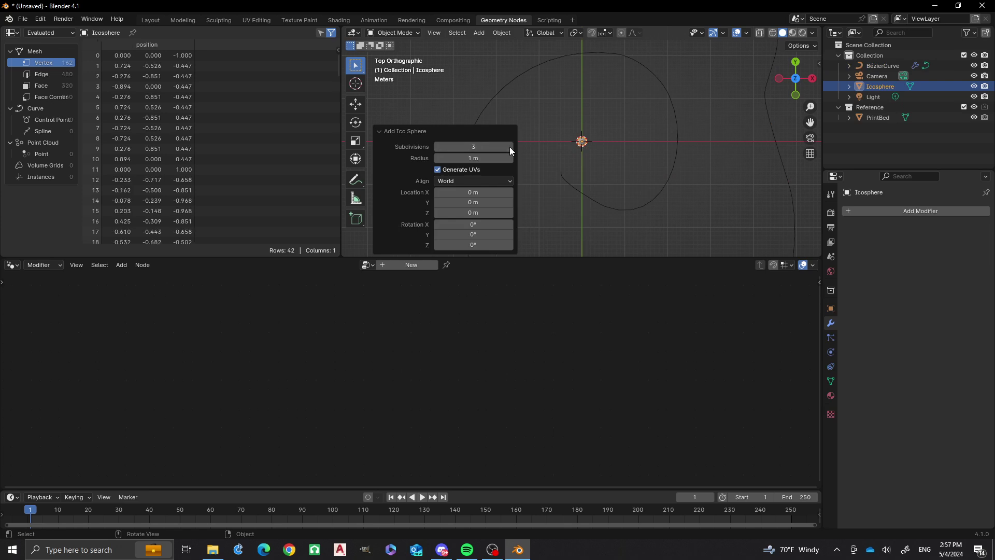
click(625, 102)
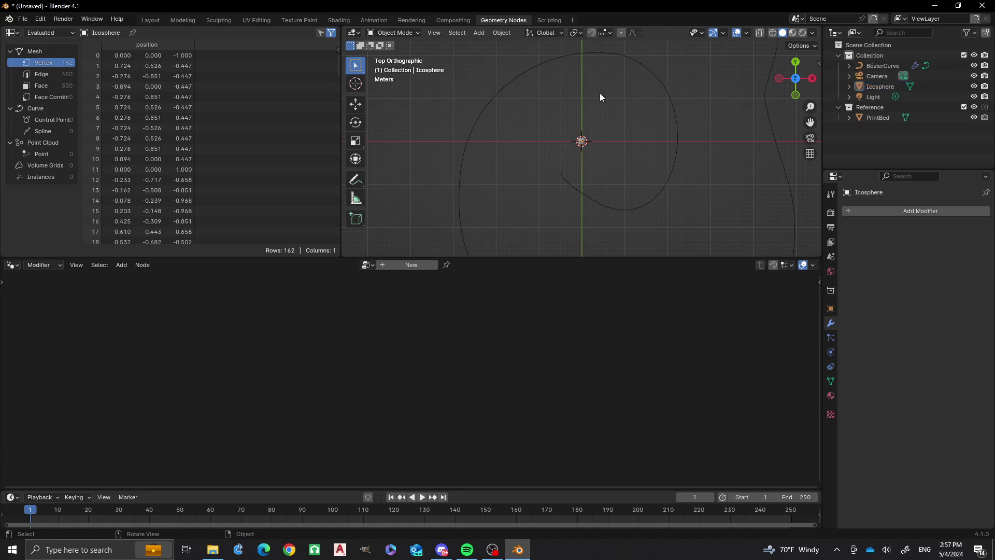
click(590, 197)
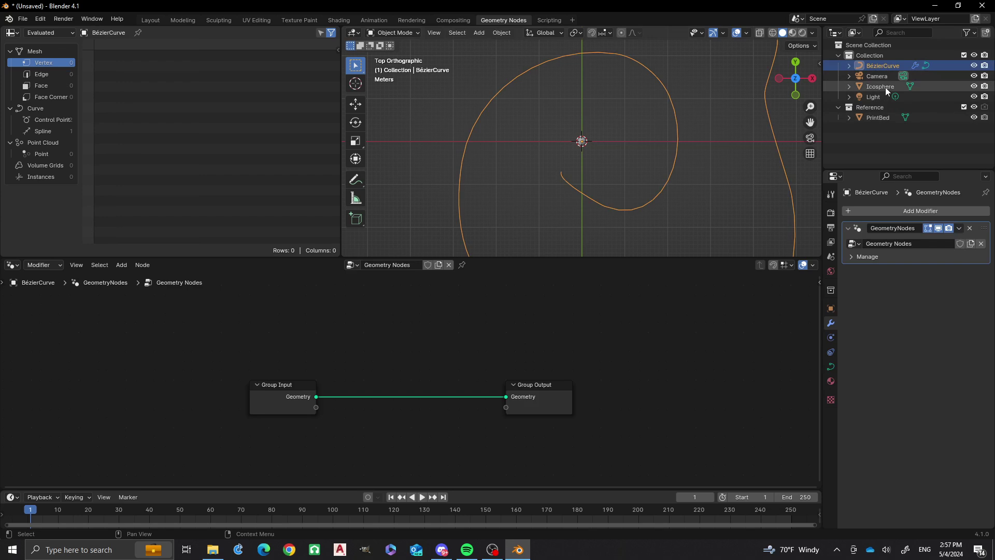
Step: Drag the Icosphere in as an Object Info node and move it to a hidden 'Instances' collection
drag(885, 87, 371, 458)
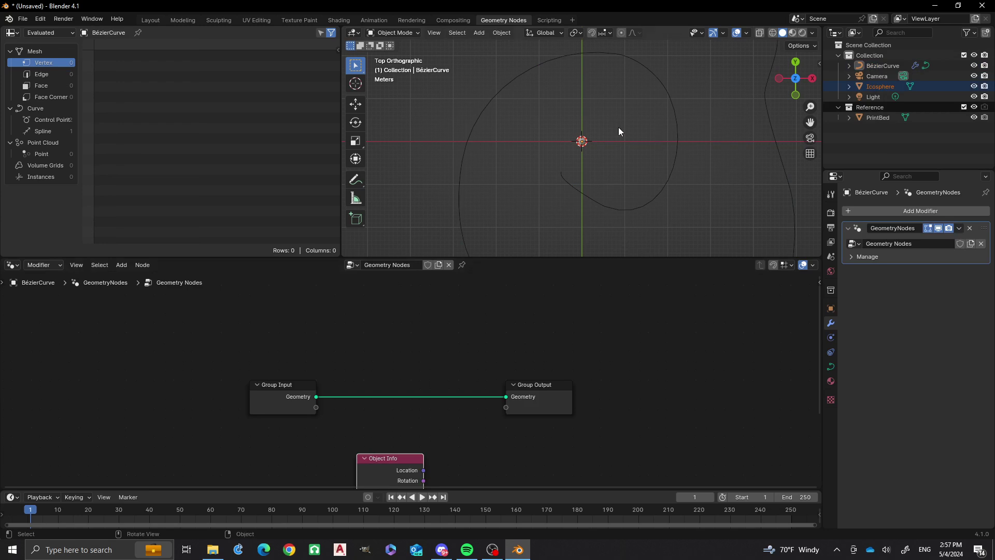
scroll(581, 151, up, 1)
key(m)
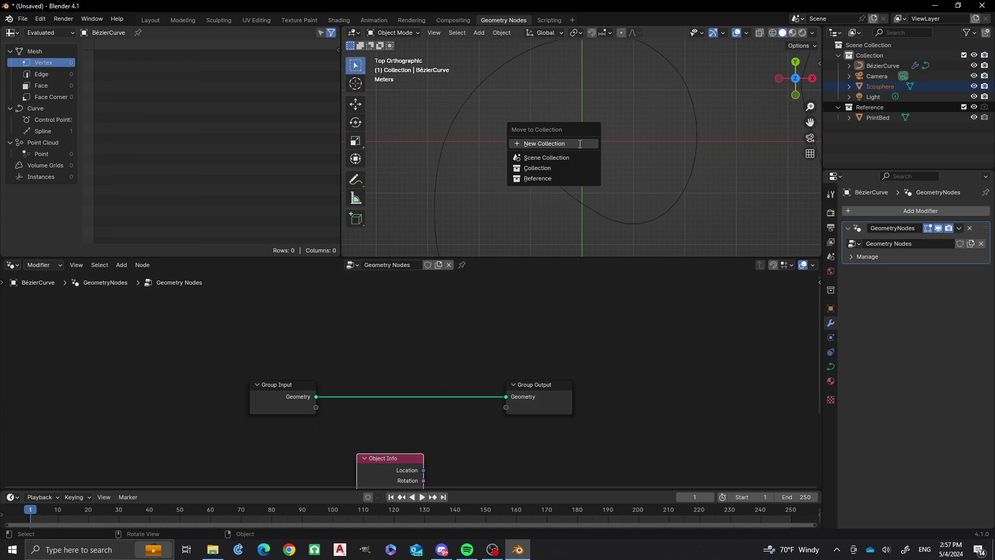
click(583, 144)
text(Instances)
key(Return)
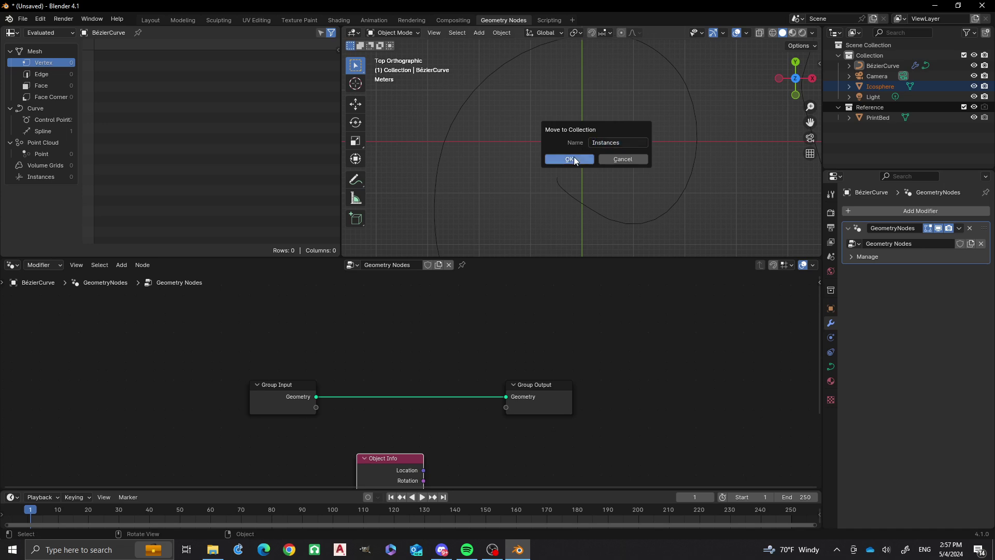
click(572, 159)
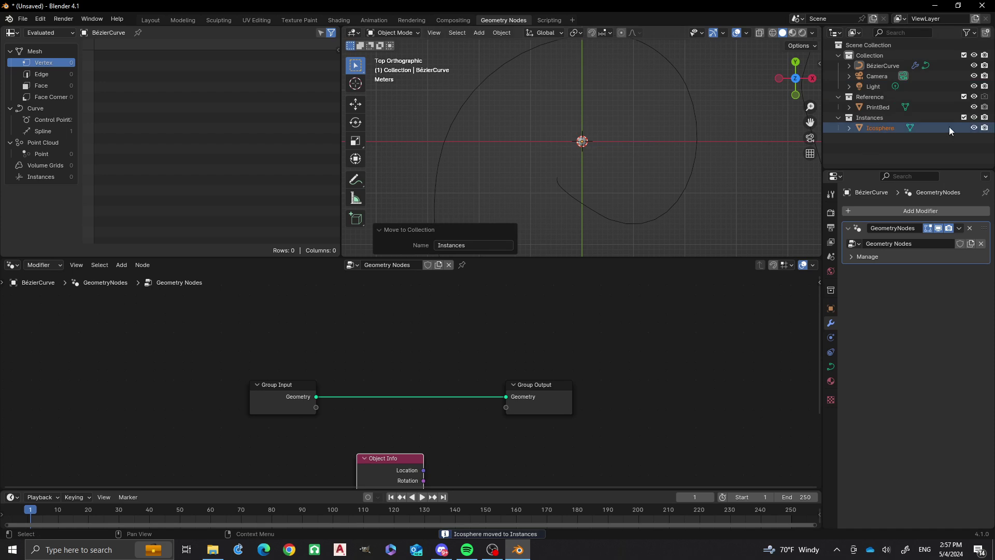
click(974, 118)
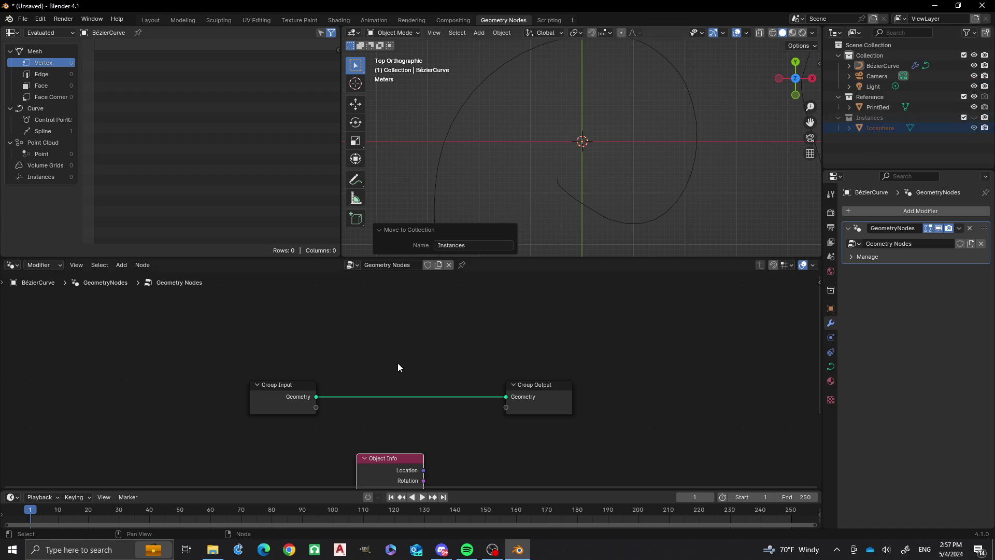
Step: Insert an Instance on Points node between Group Input and Group Output
middle_drag(398, 367, 461, 331)
drag(446, 422, 352, 429)
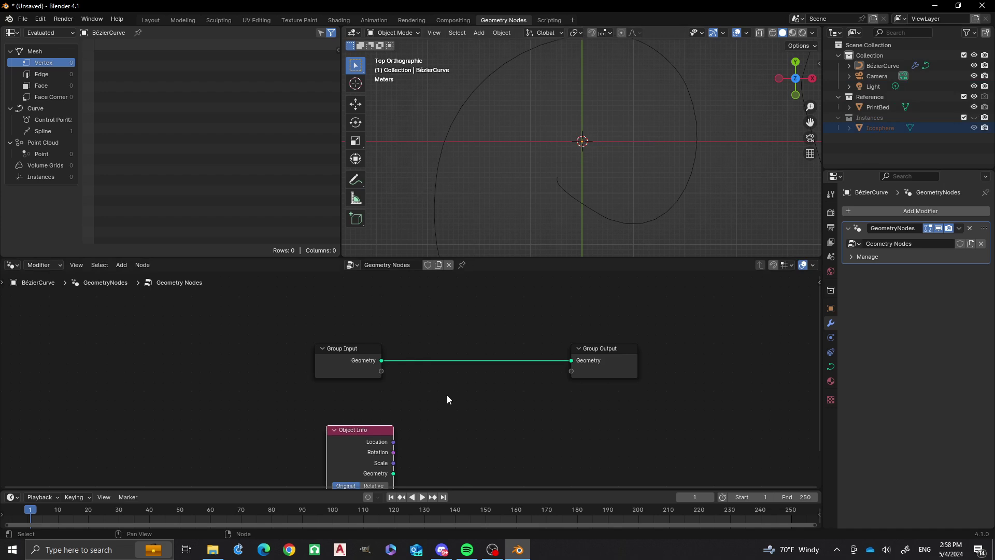
key(shift+a)
mouse_move(449, 397)
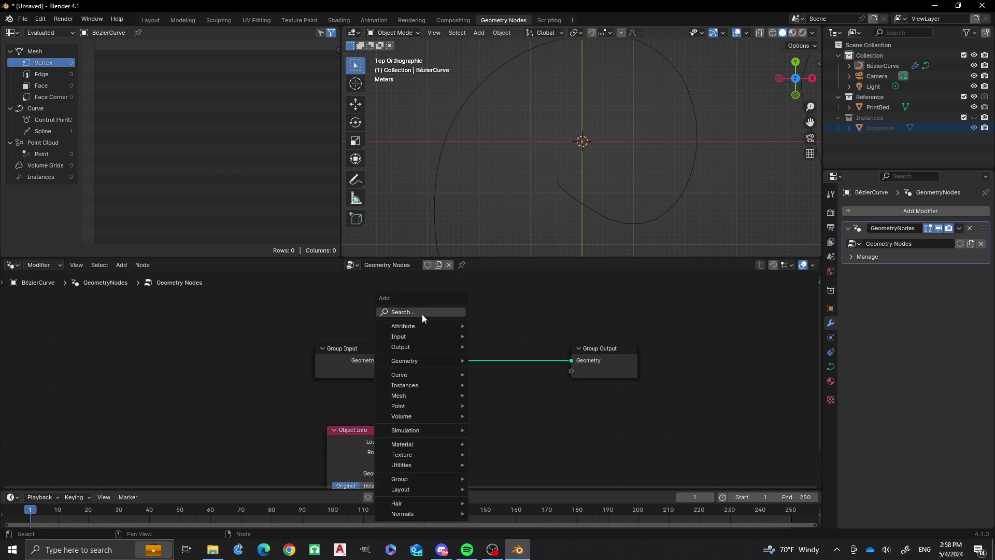
click(421, 312)
text(inst)
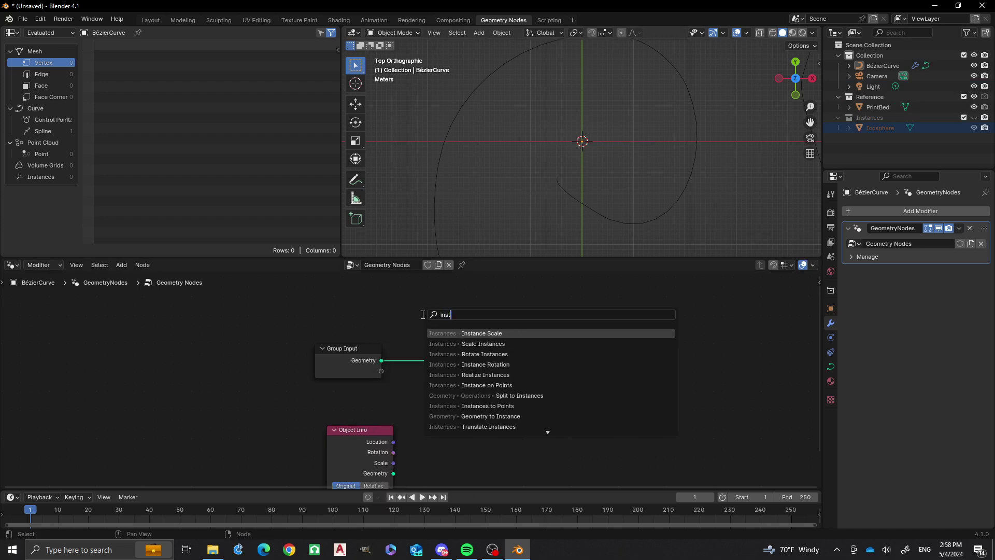
text(ances on)
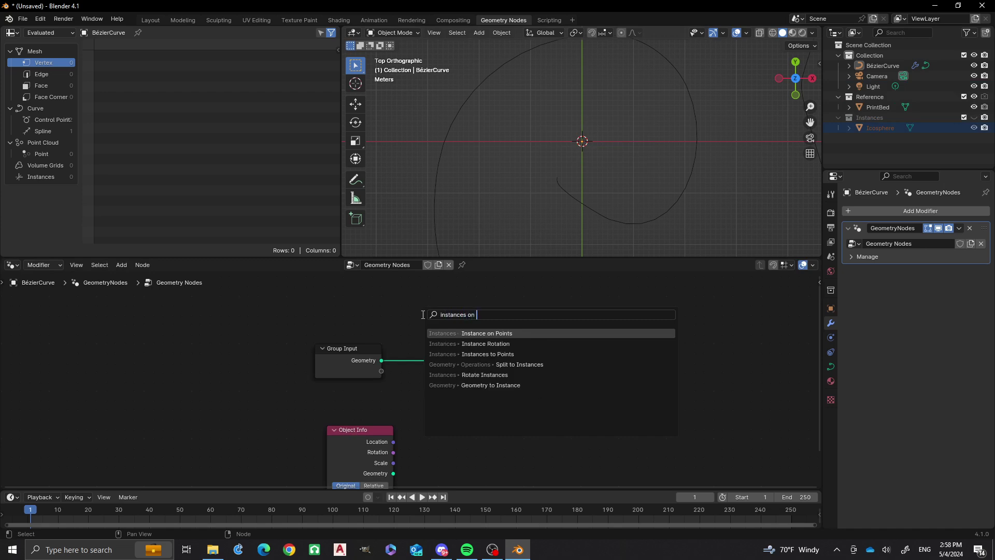
click(492, 333)
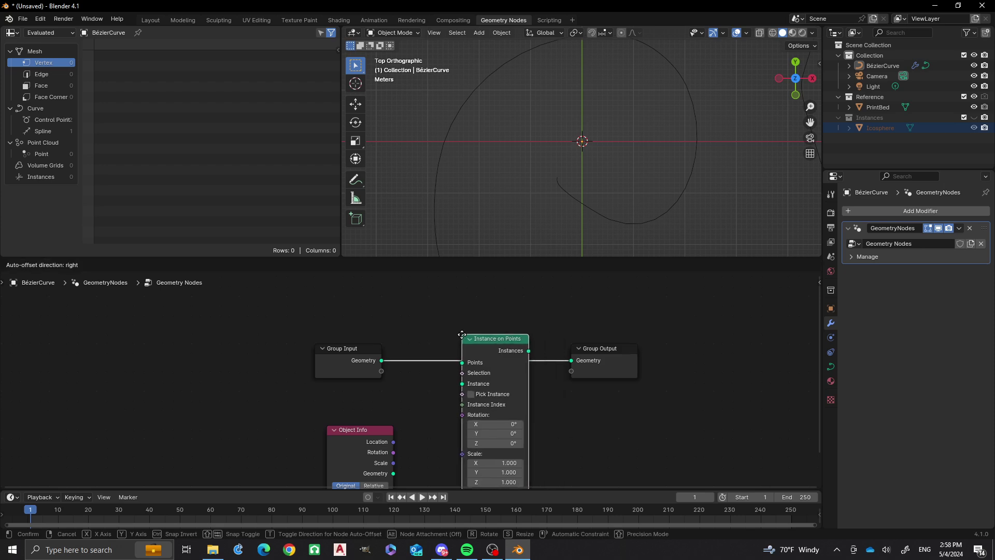
click(461, 335)
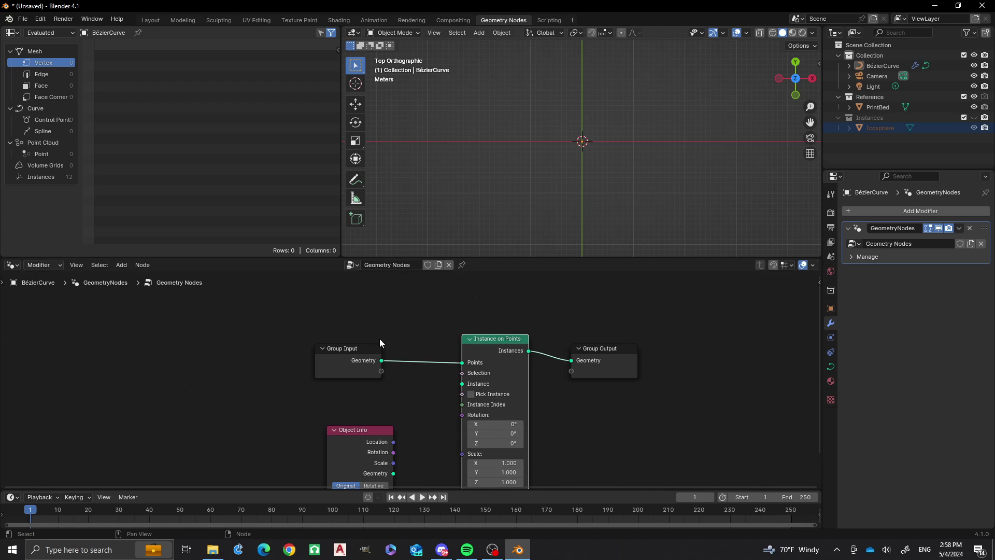
Step: Link the Object Info geometry to the Instance socket and tidy the node layout
middle_drag(430, 406, 449, 363)
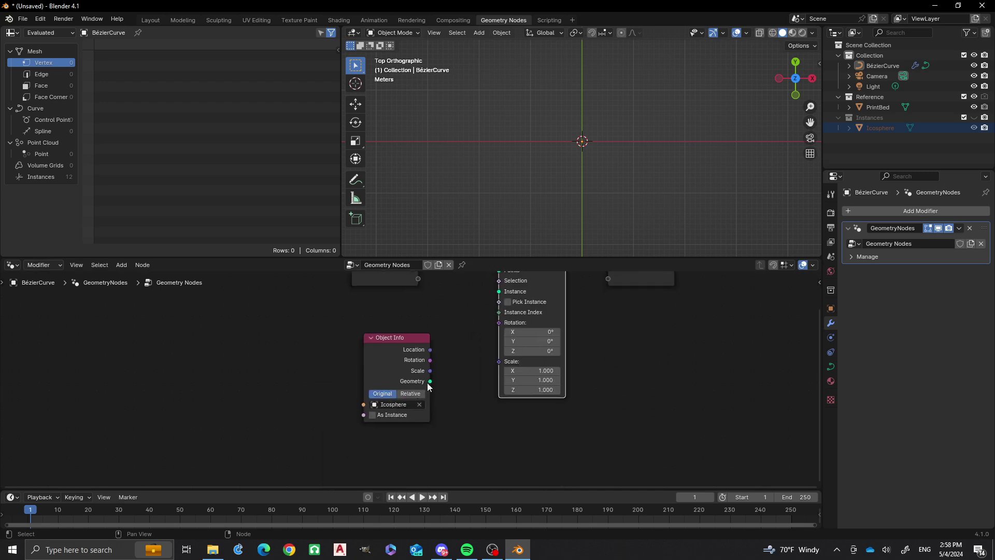
drag(430, 381, 498, 291)
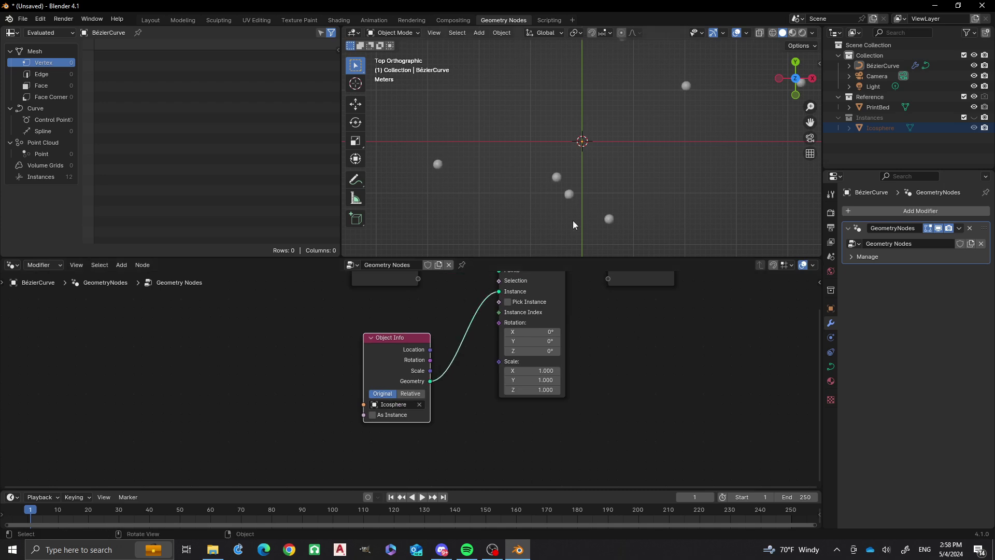
scroll(574, 162, down, 5)
scroll(596, 181, up, 2)
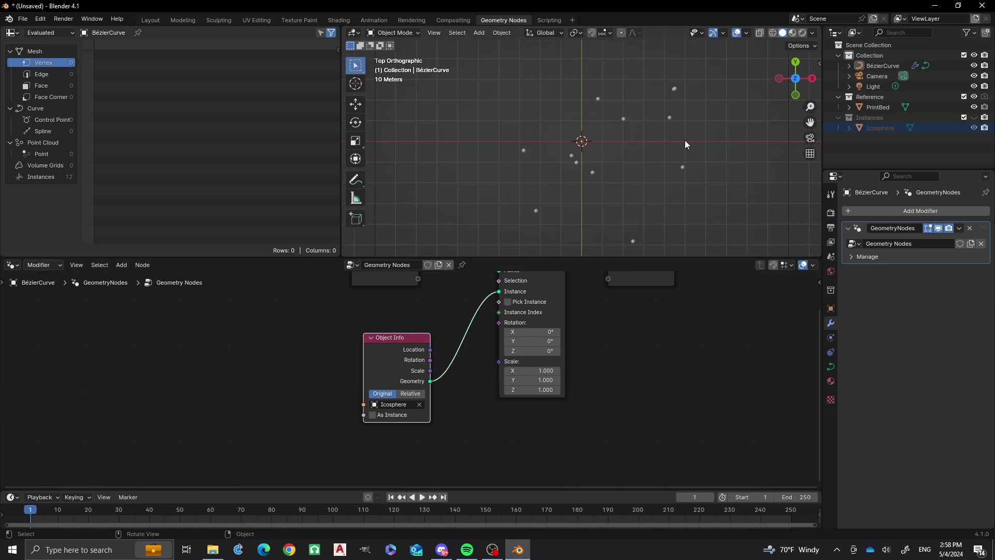
scroll(464, 338, down, 1)
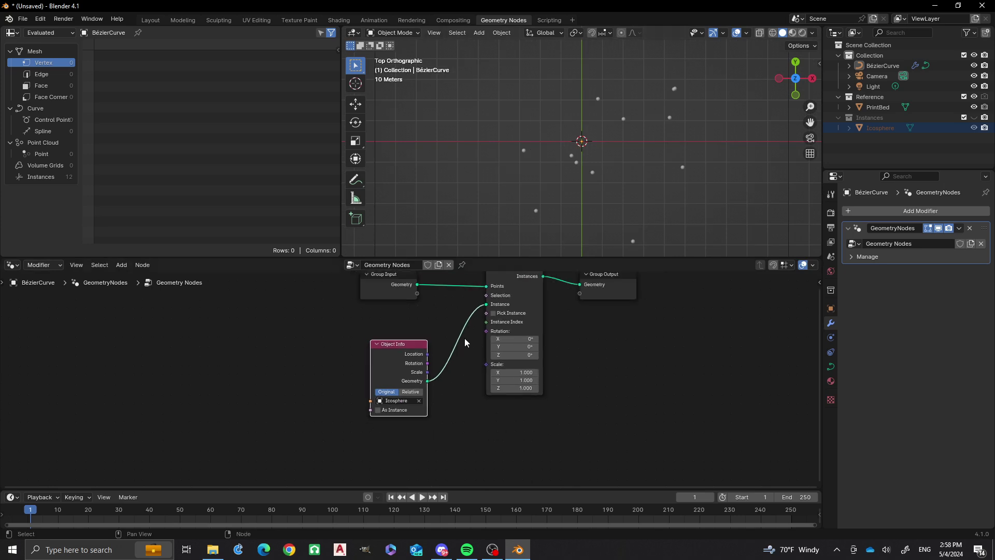
middle_drag(464, 338, 474, 412)
drag(404, 361, 356, 341)
drag(518, 346, 506, 387)
key(shift+a)
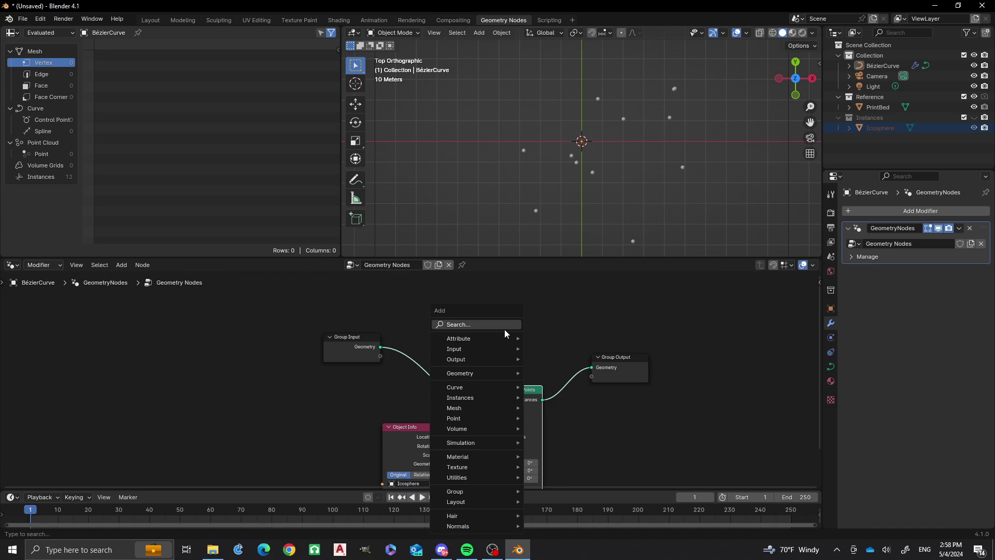
Step: Insert a Join Geometry node before Group Output and feed the original curve into it
click(502, 324)
text(join)
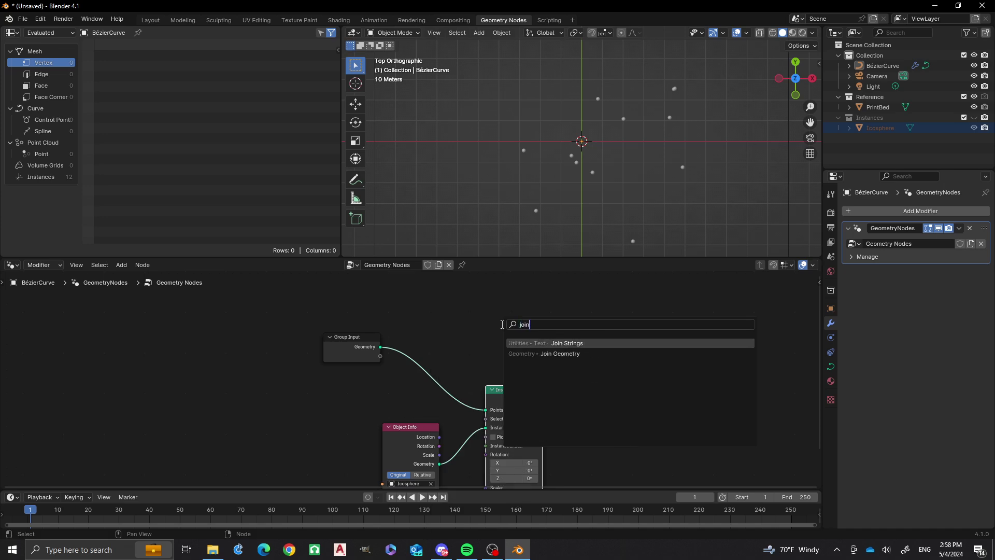
text( geome)
click(539, 343)
click(574, 358)
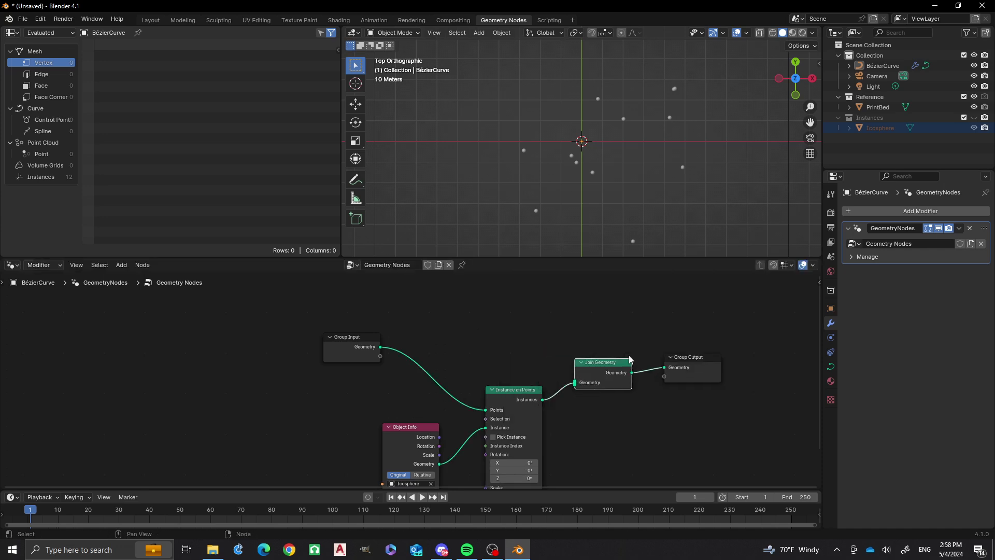
drag(380, 346, 574, 382)
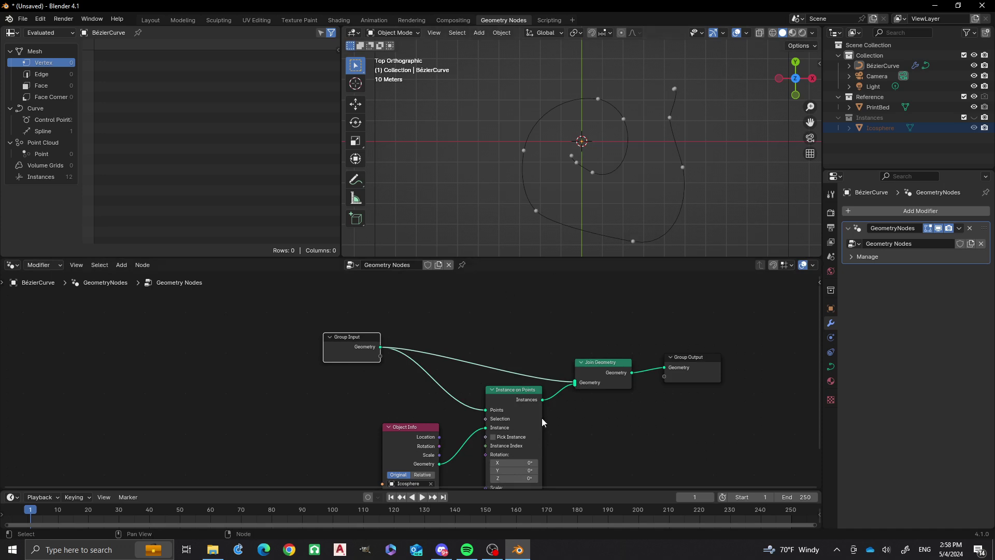
Step: Insert a Resample Curve node between Group Input and Instance on Points
key(shift+a)
click(470, 328)
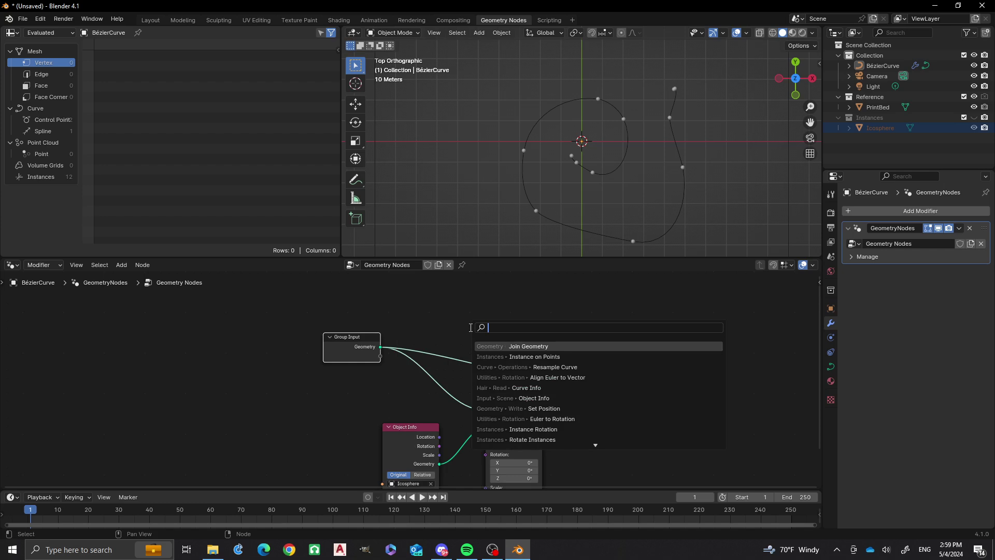
text(resam)
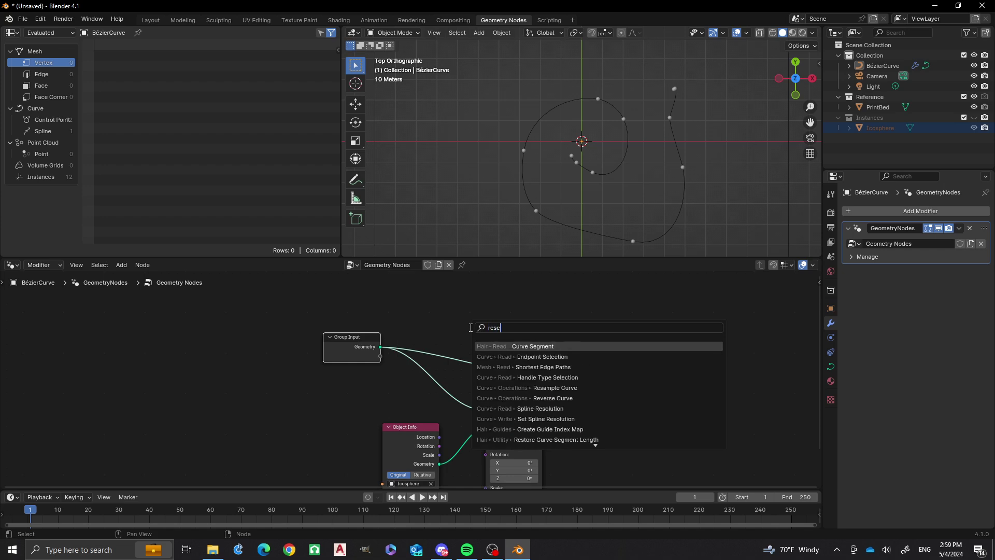
text(p)
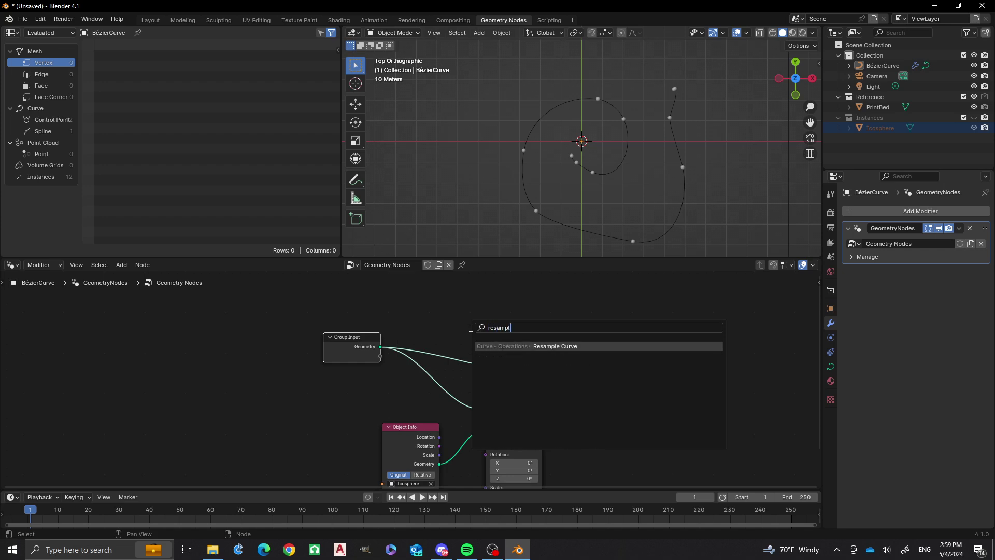
text(l)
click(508, 347)
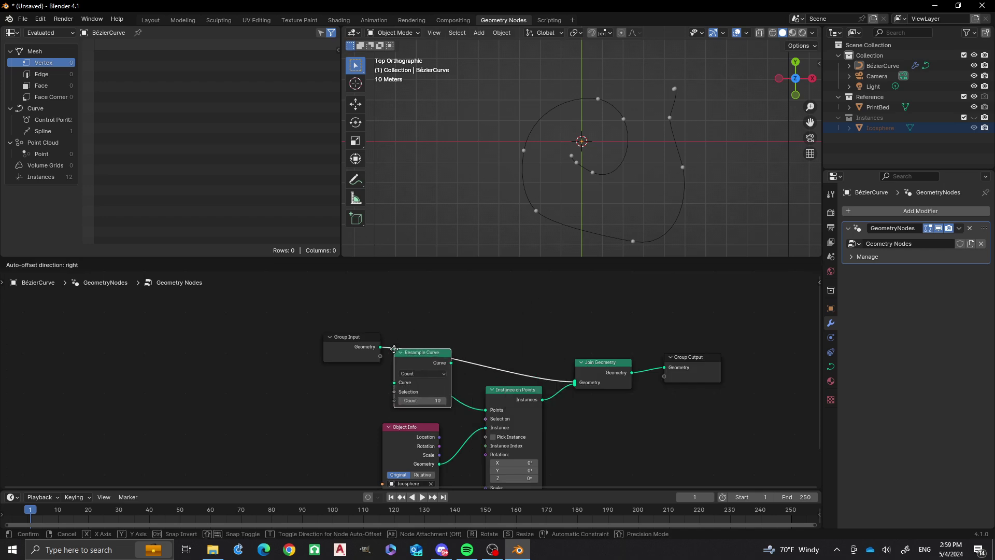
click(392, 355)
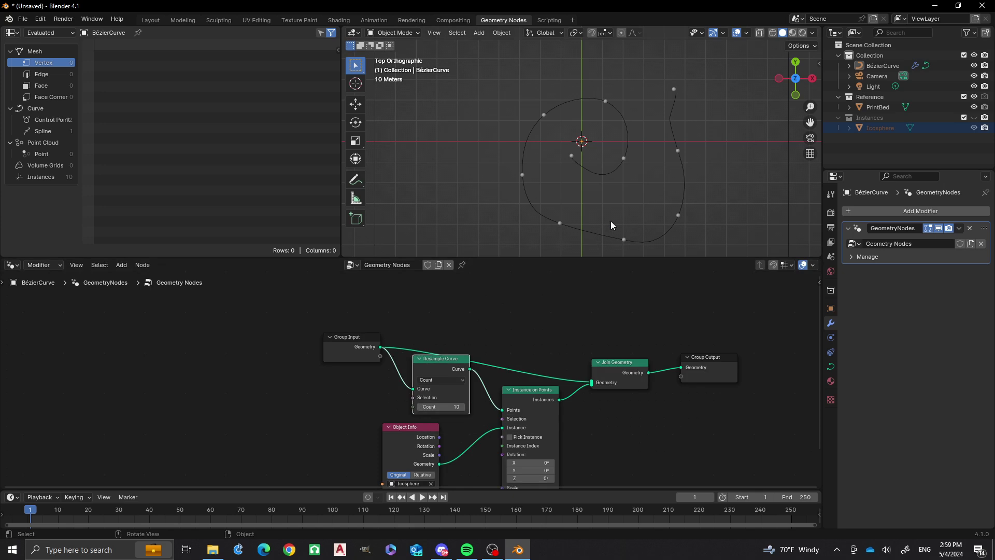
Step: Switch Resample Curve to Length mode and set the length to 2 m
click(436, 380)
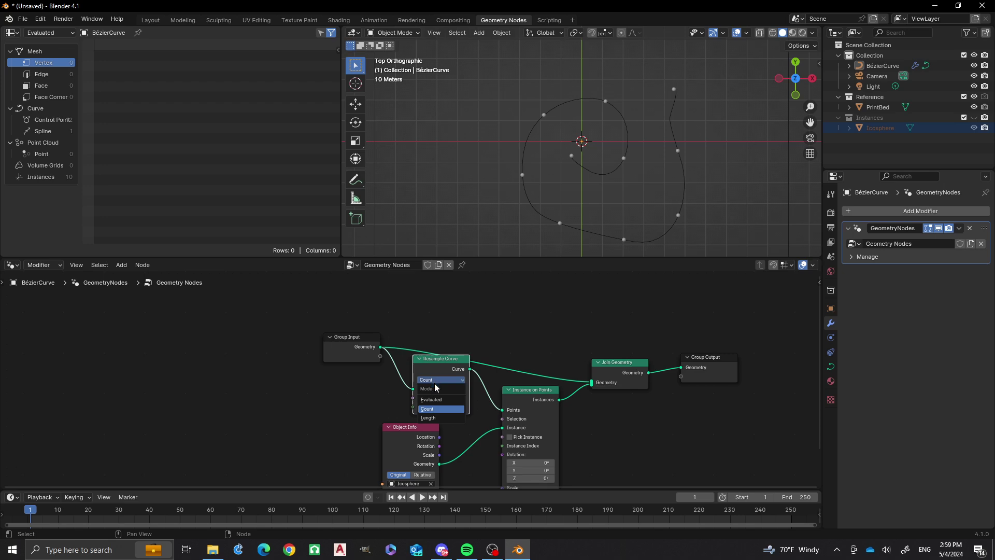
click(430, 417)
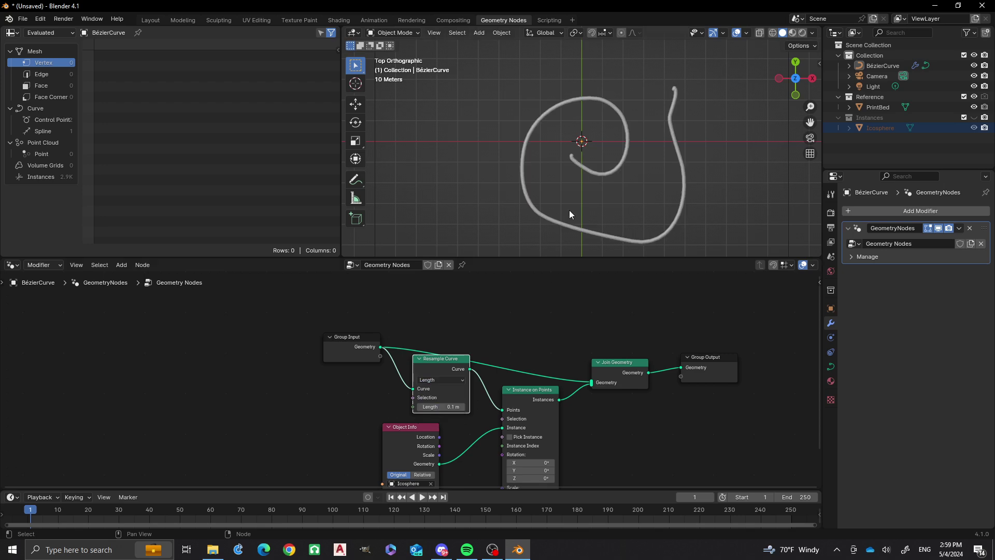
scroll(544, 103, up, 4)
shift+middle_drag(473, 135, 570, 47)
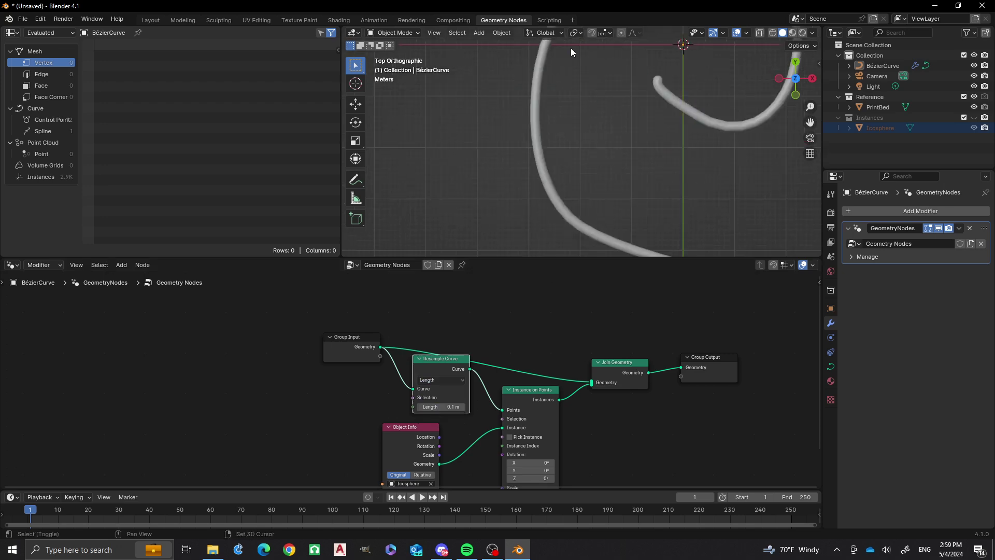
scroll(546, 180, up, 3)
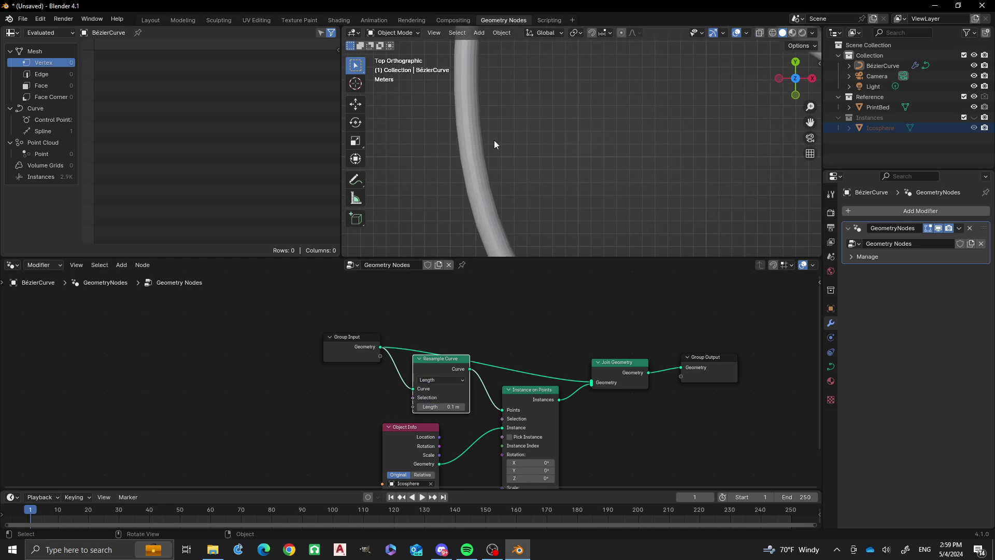
click(440, 409)
text(2)
key(Return)
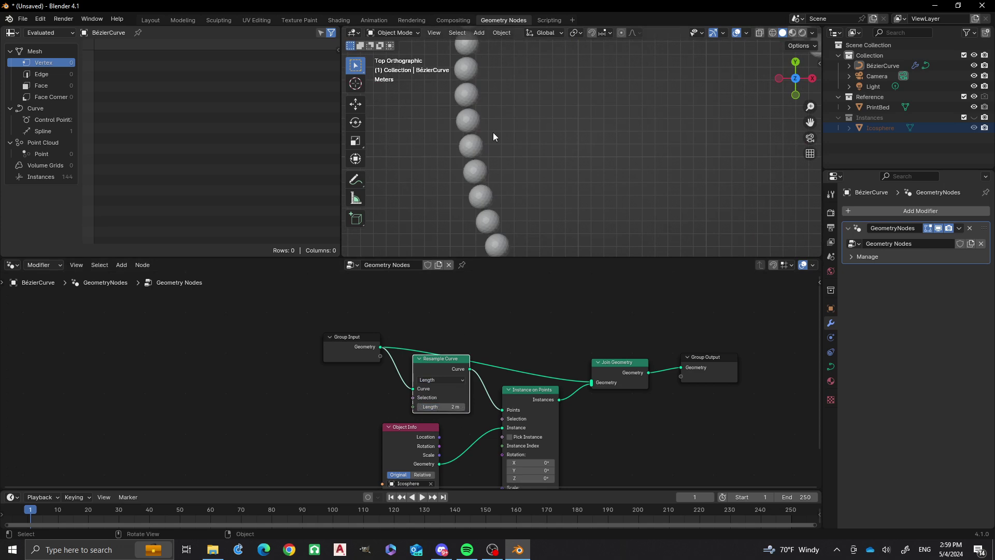
scroll(493, 134, down, 8)
shift+middle_drag(692, 120, 558, 178)
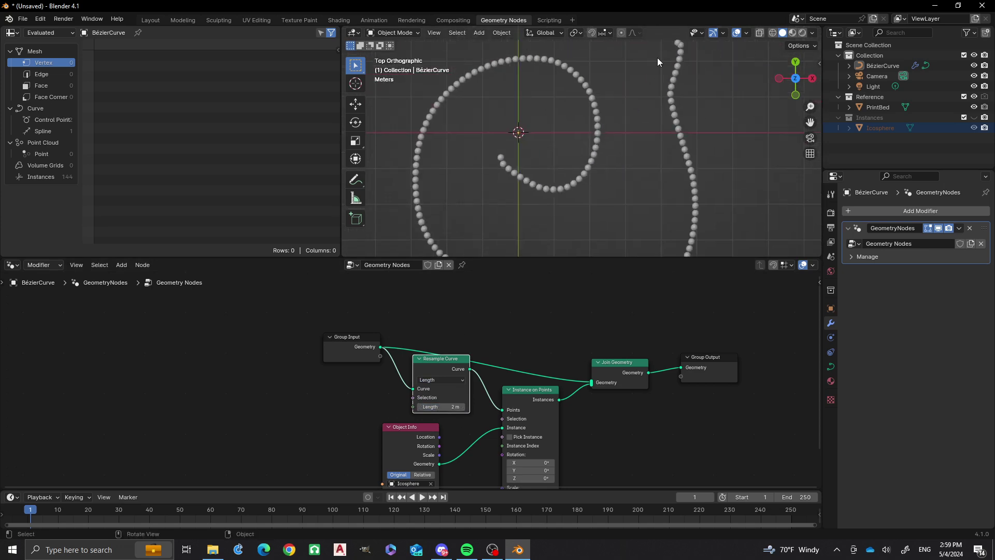
scroll(675, 46, up, 3)
shift+middle_drag(675, 45, 577, 203)
scroll(671, 78, up, 2)
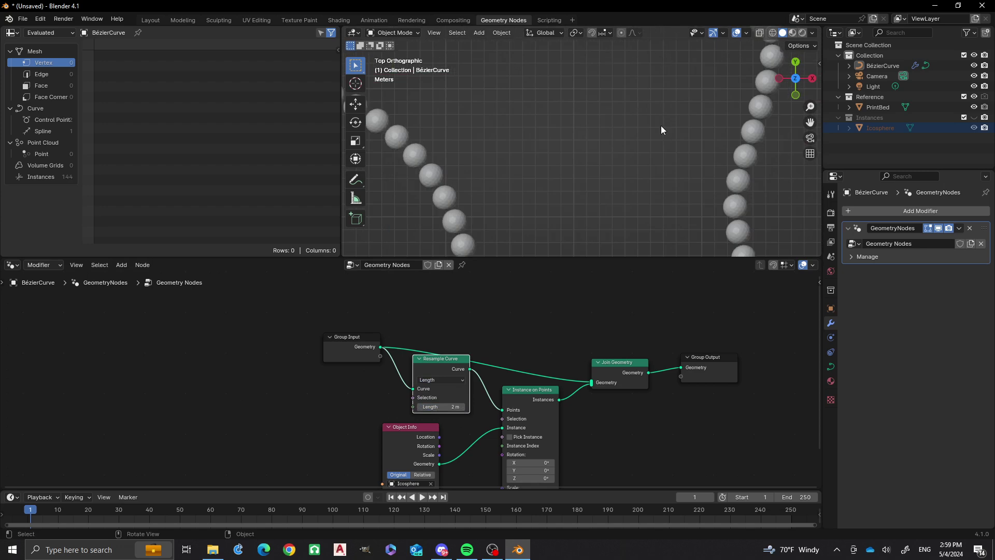
scroll(604, 110, down, 4)
scroll(535, 137, up, 2)
shift+middle_drag(560, 162, 548, 150)
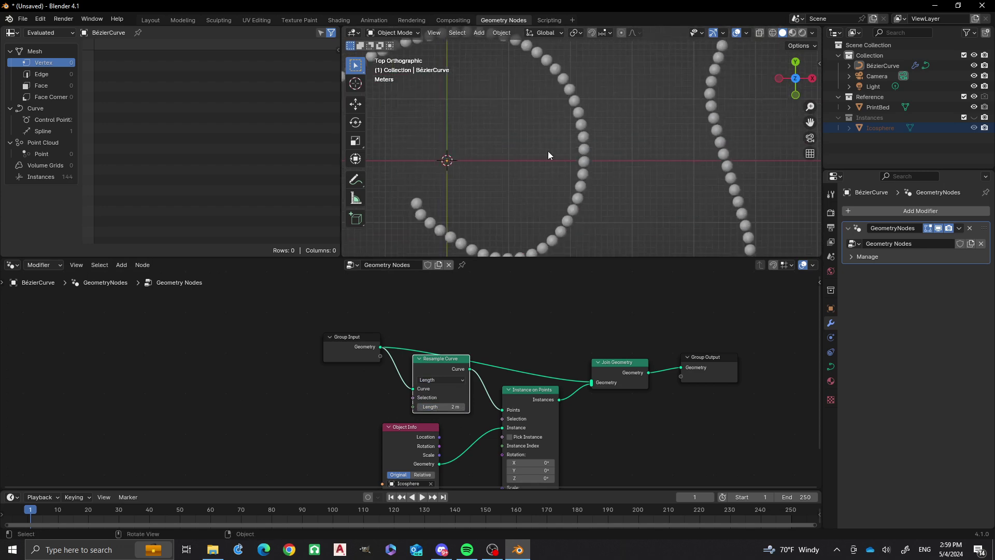
shift+middle_drag(470, 216, 550, 163)
scroll(530, 170, up, 2)
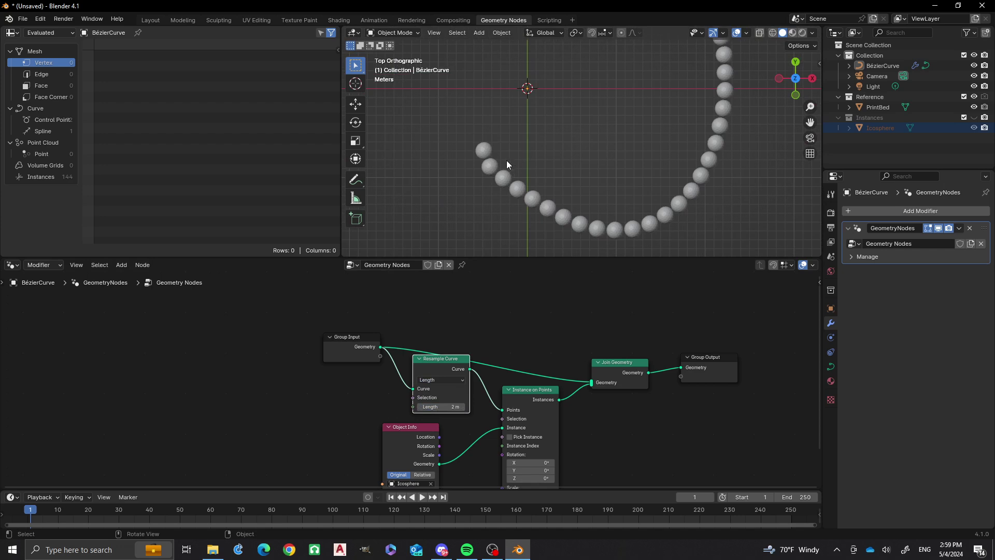
scroll(528, 157, down, 6)
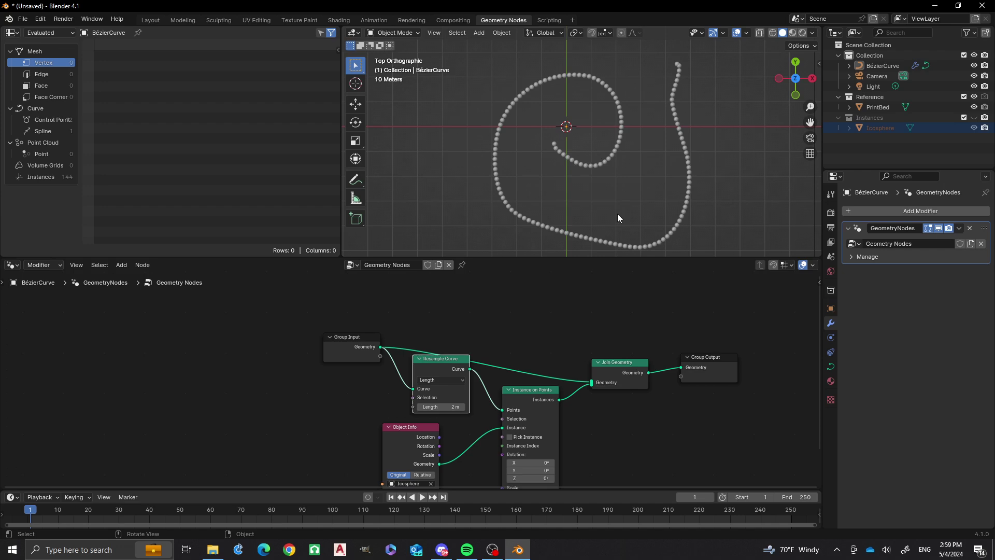
drag(528, 390, 528, 432)
Step: Add a Color Ramp node whose Color output drives the Instance on Points Scale input
middle_drag(598, 434, 710, 321)
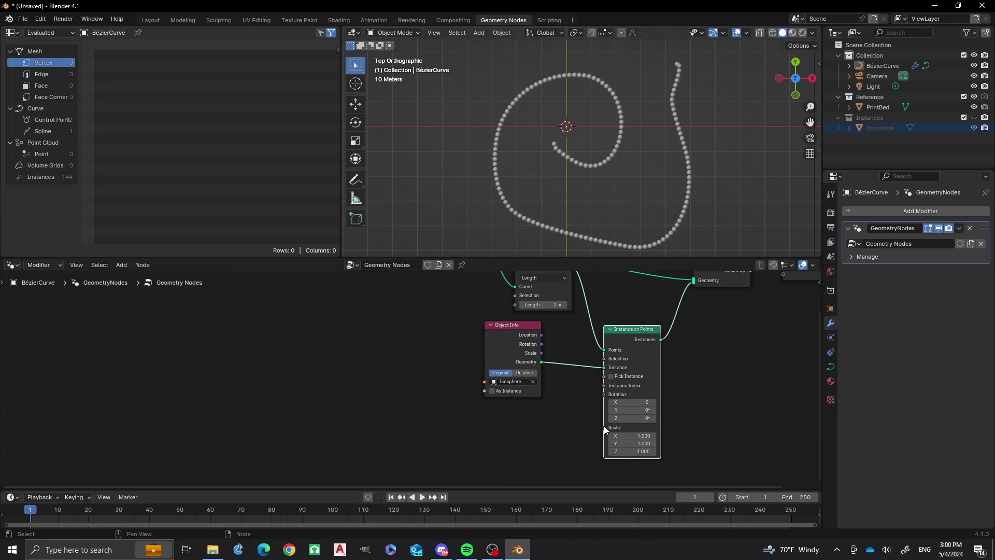
drag(604, 428, 516, 452)
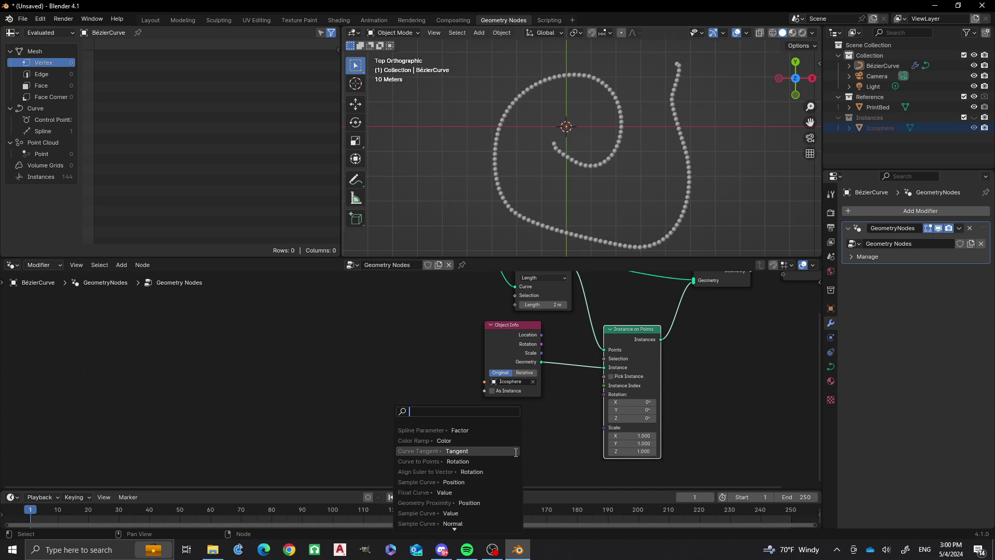
text(ramp)
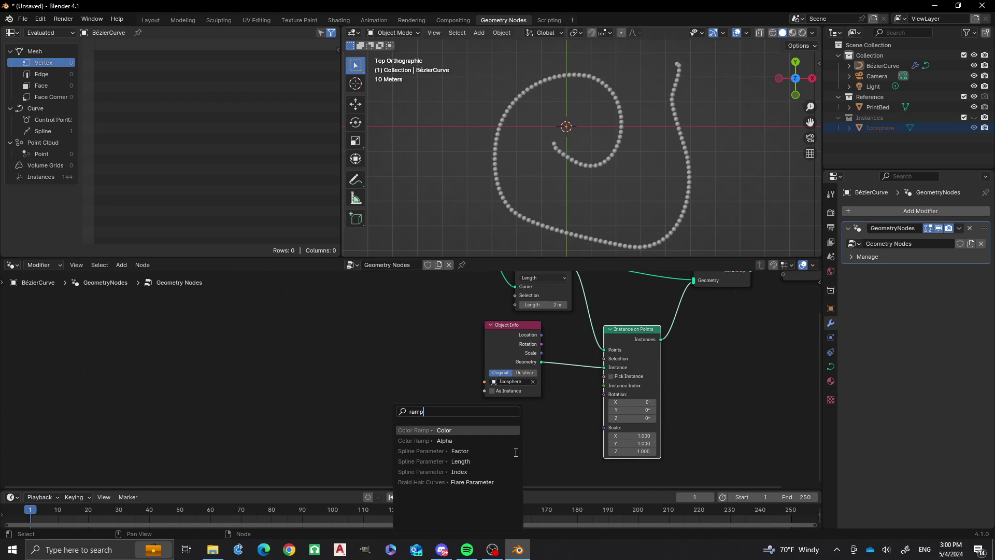
click(446, 430)
click(480, 423)
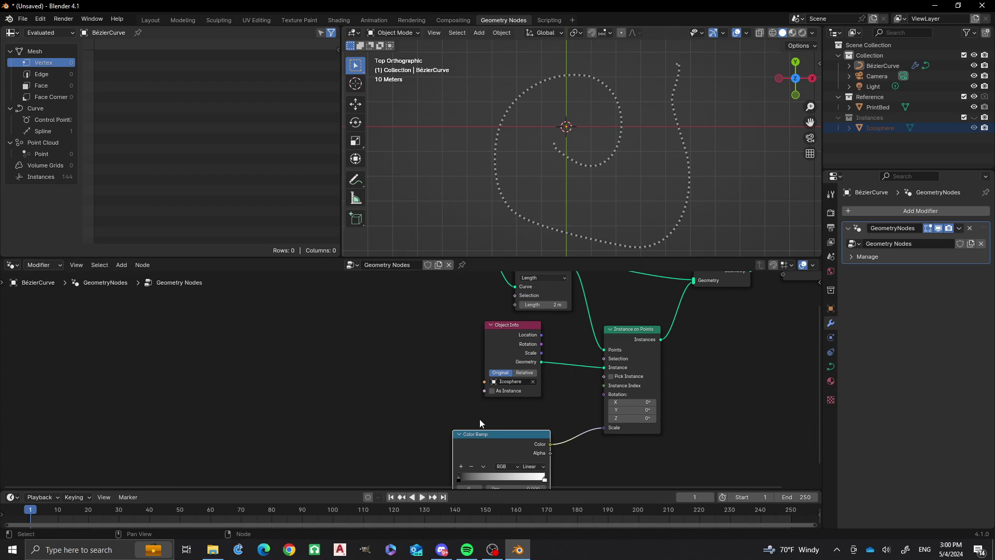
Step: Bring the Color Ramp fully into view and drag a new link from its Fac input
scroll(565, 137, up, 8)
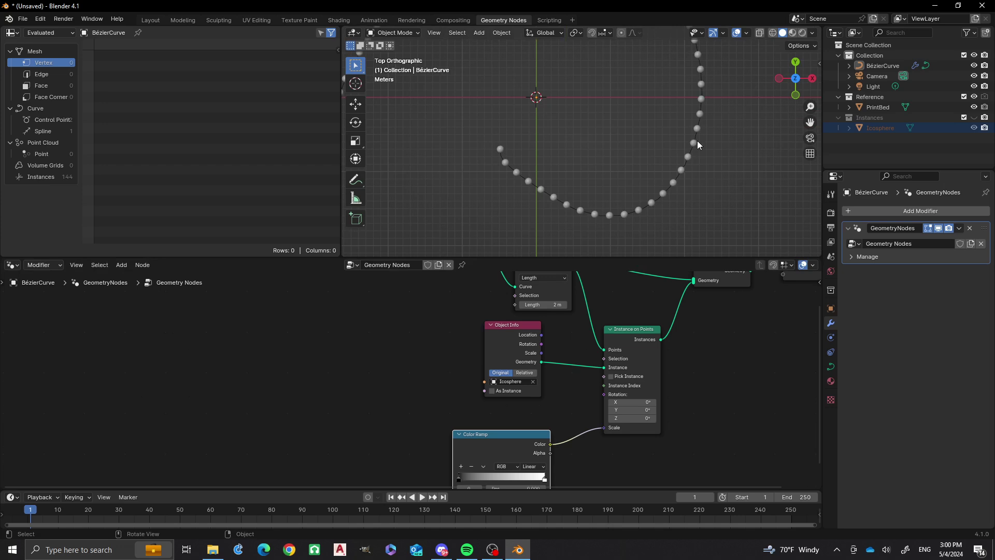
scroll(617, 127, down, 3)
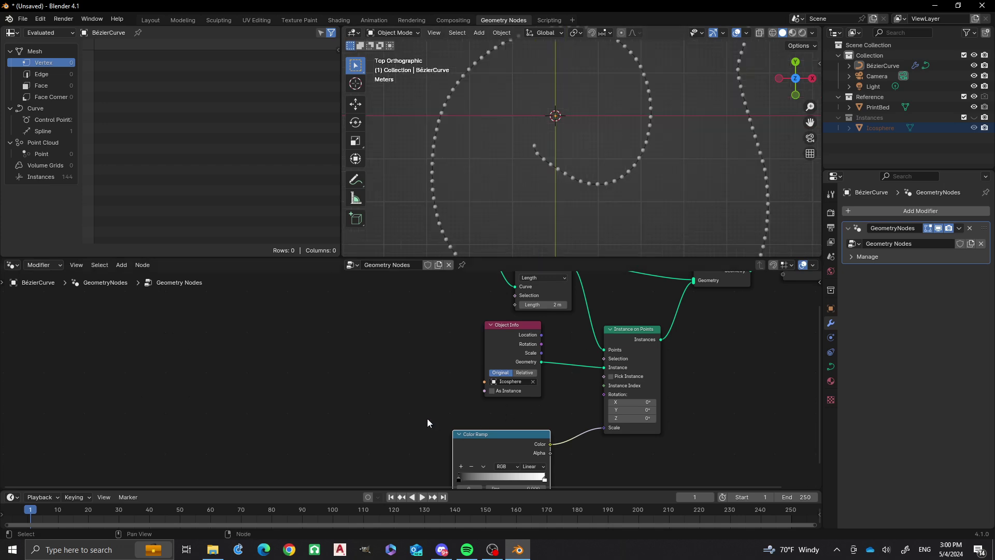
middle_drag(421, 410, 437, 366)
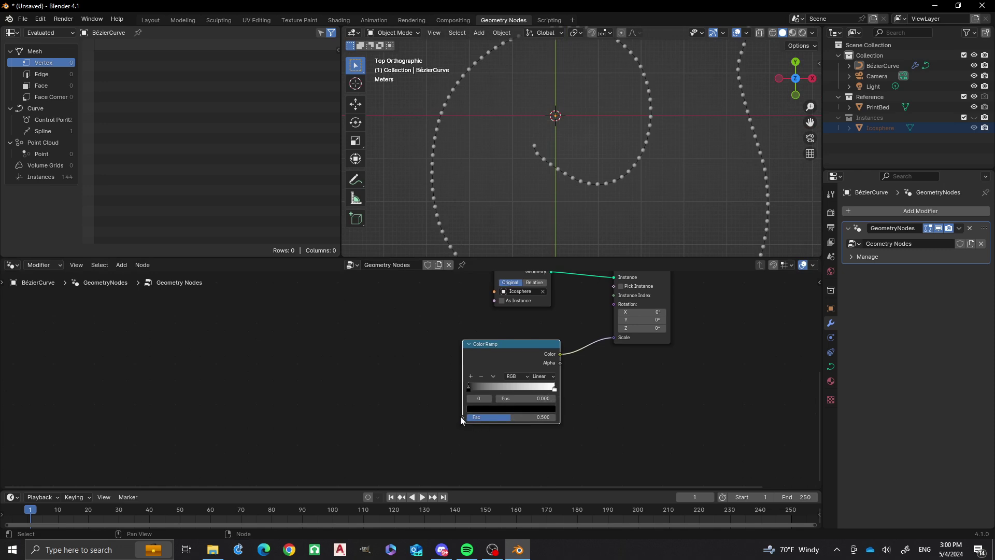
drag(461, 417, 317, 398)
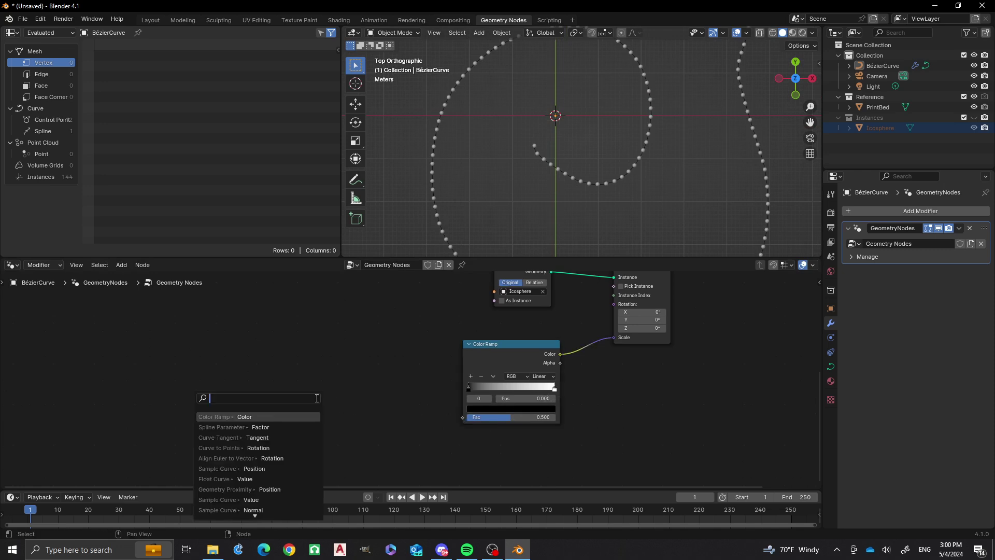
Step: Add a Spline Parameter node and connect its Factor to the Color Ramp's Fac input
text(par)
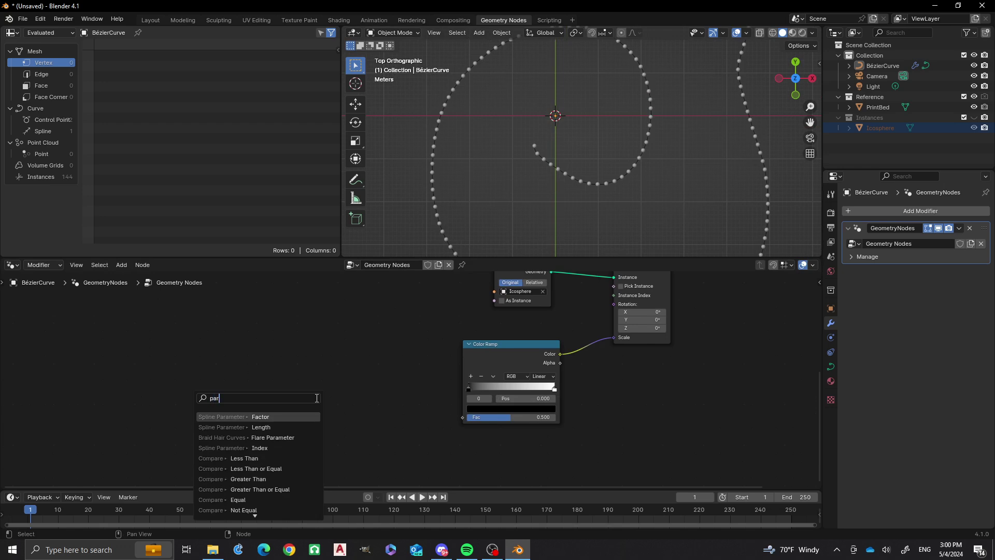
text(ameter)
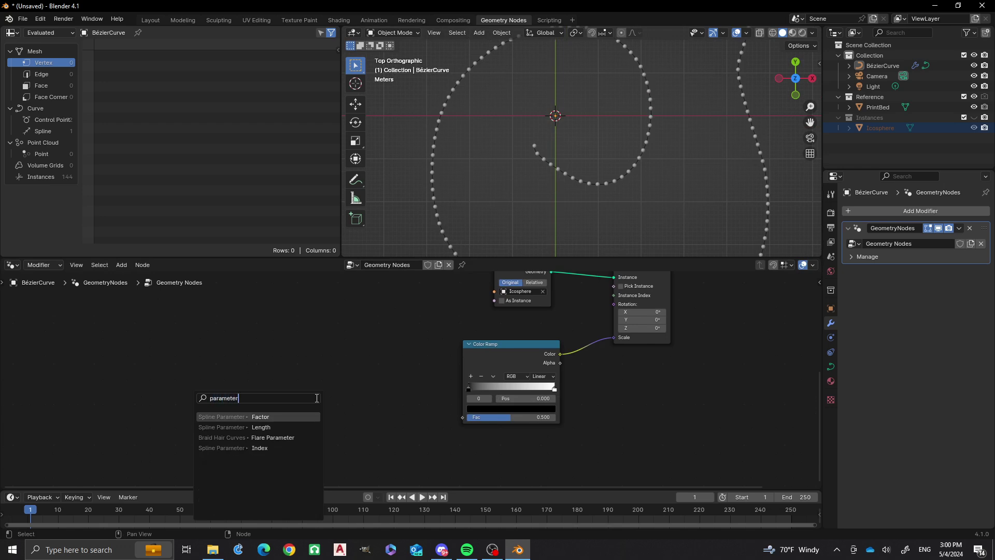
text( factor)
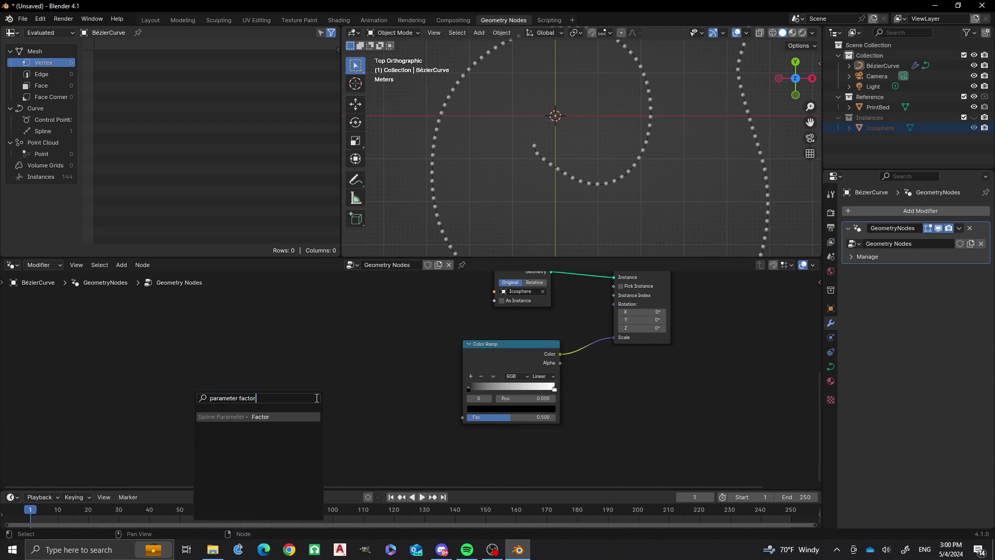
click(259, 417)
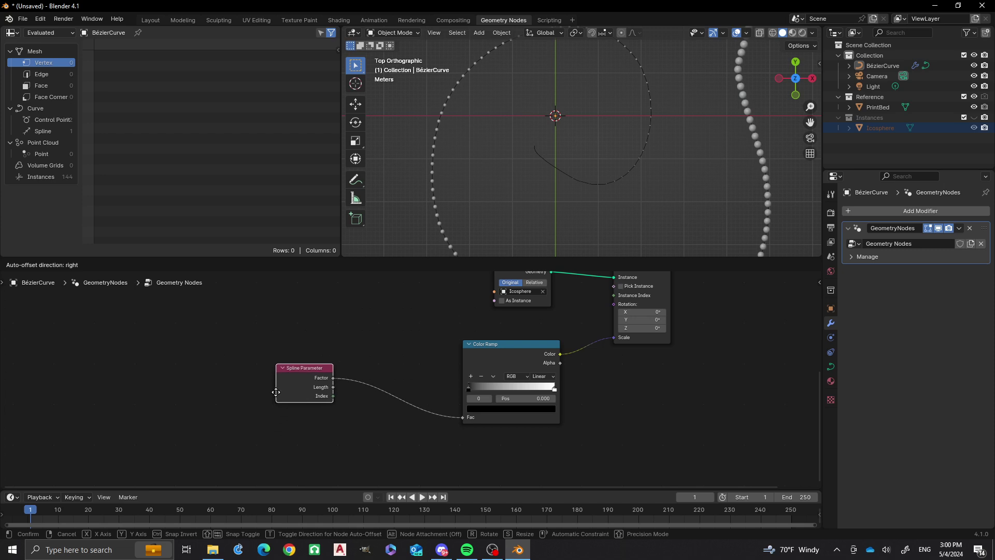
click(276, 392)
scroll(540, 137, down, 3)
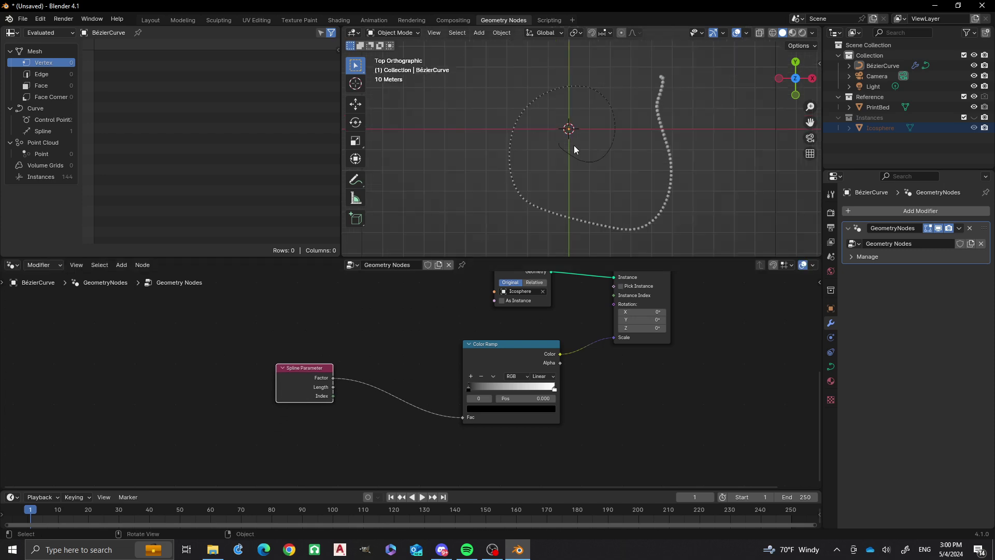
scroll(673, 70, up, 1)
scroll(557, 146, up, 3)
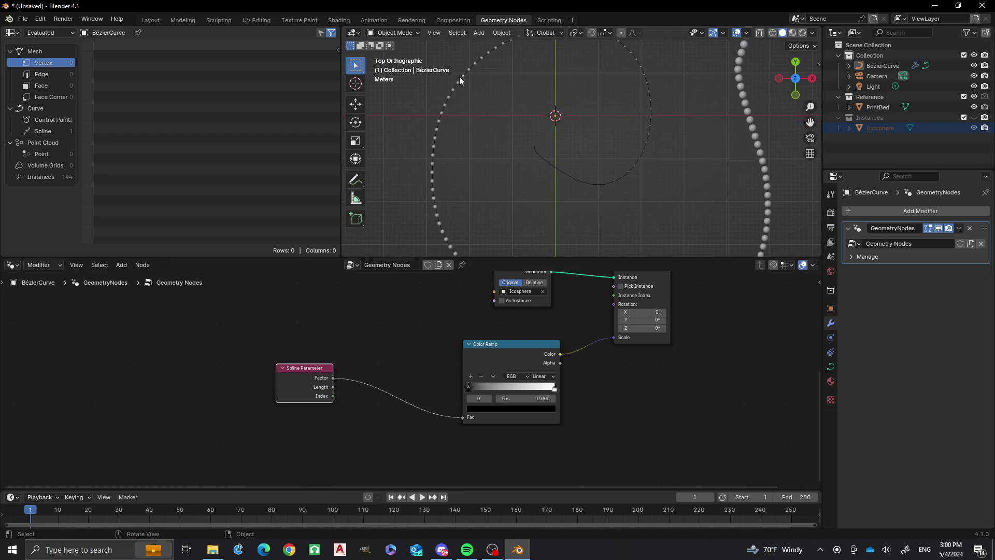
scroll(595, 175, down, 3)
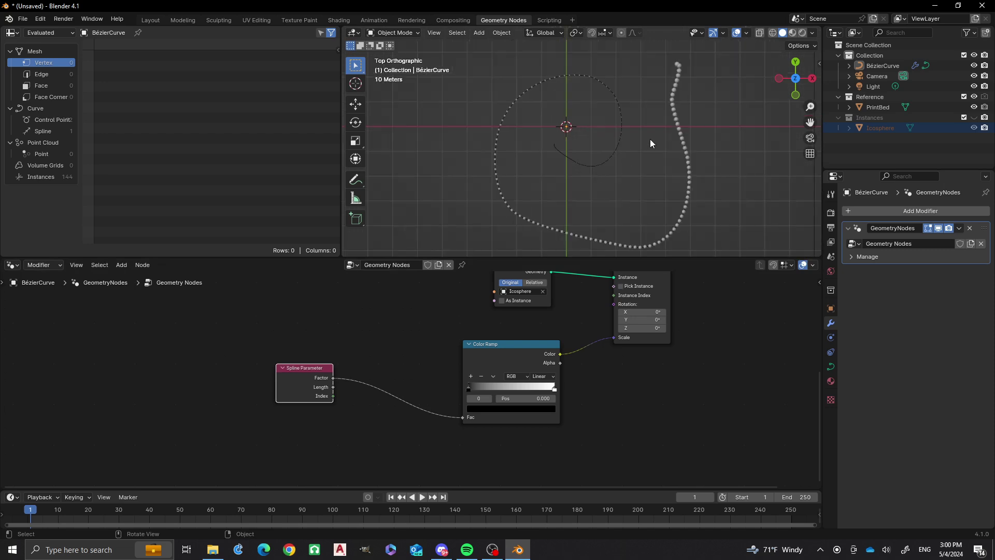
scroll(679, 58, up, 3)
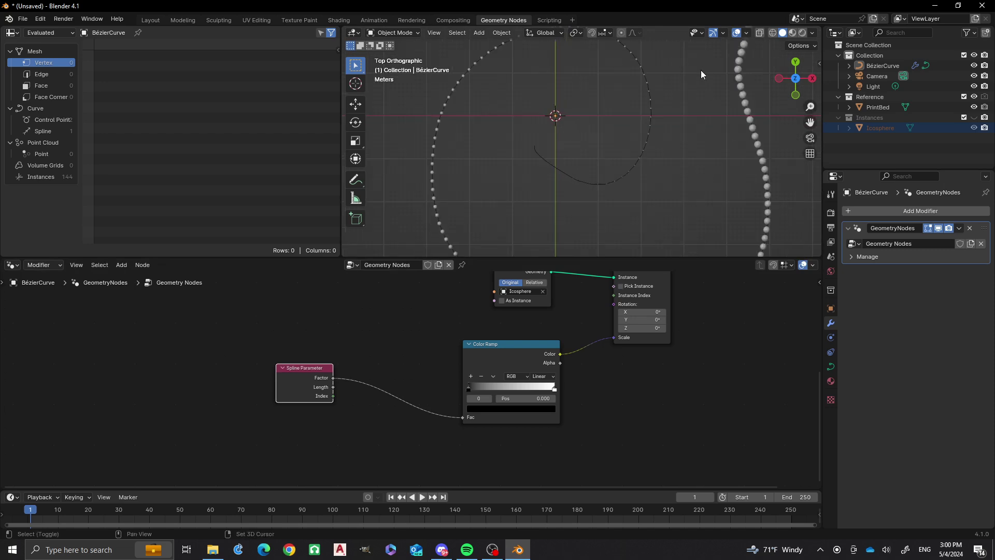
shift+middle_drag(700, 70, 683, 108)
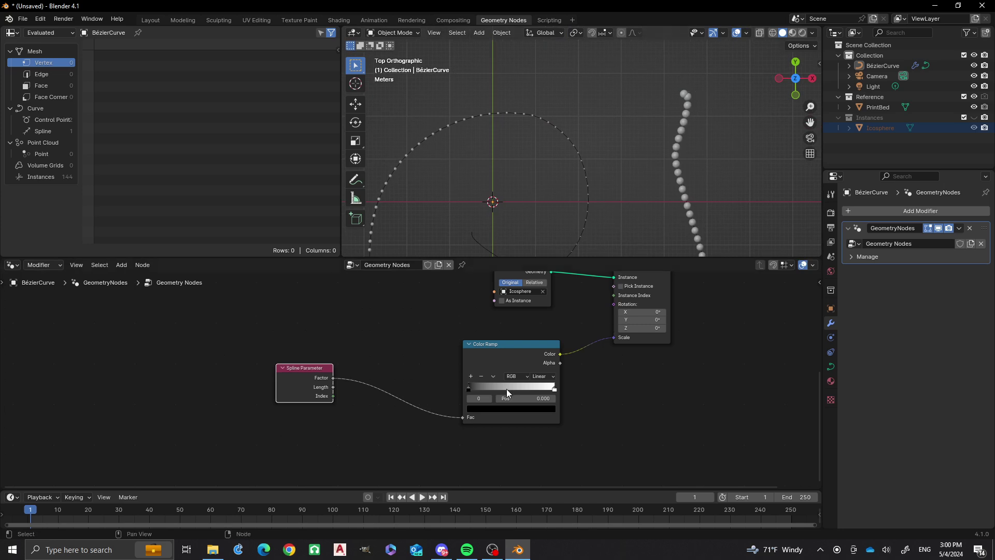
Step: Add two extra Color Ramp stops and set both new stops to pure white
drag(510, 344, 495, 328)
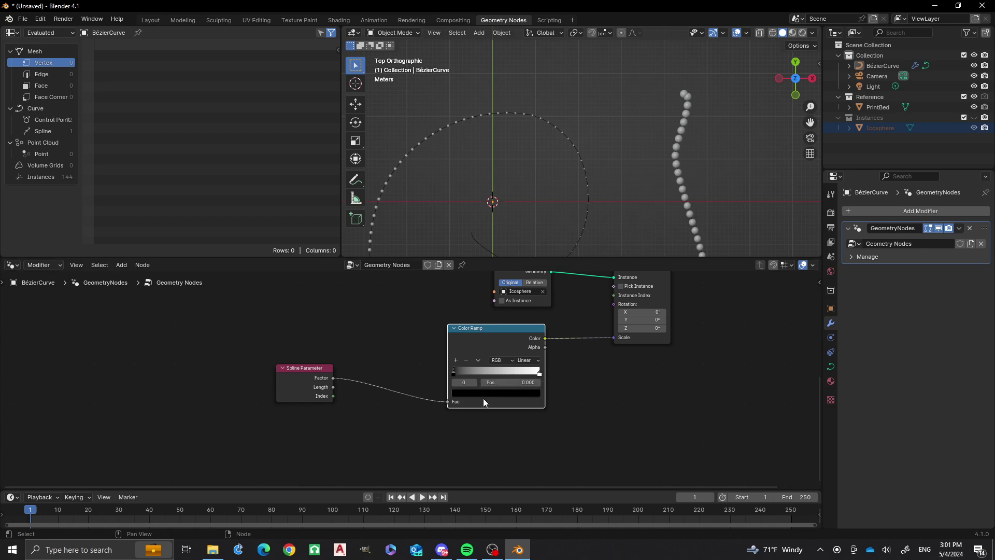
click(456, 361)
click(457, 361)
click(509, 393)
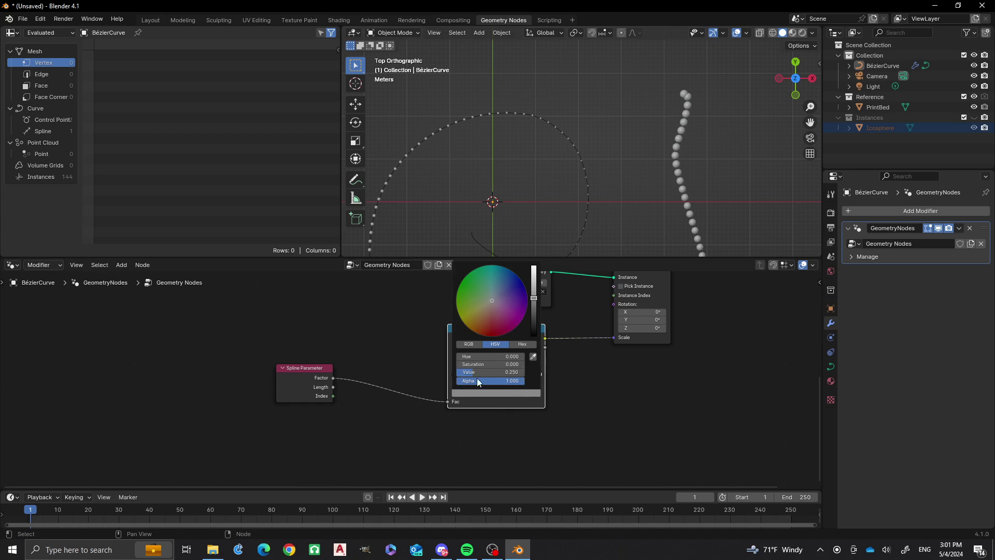
drag(482, 372, 525, 377)
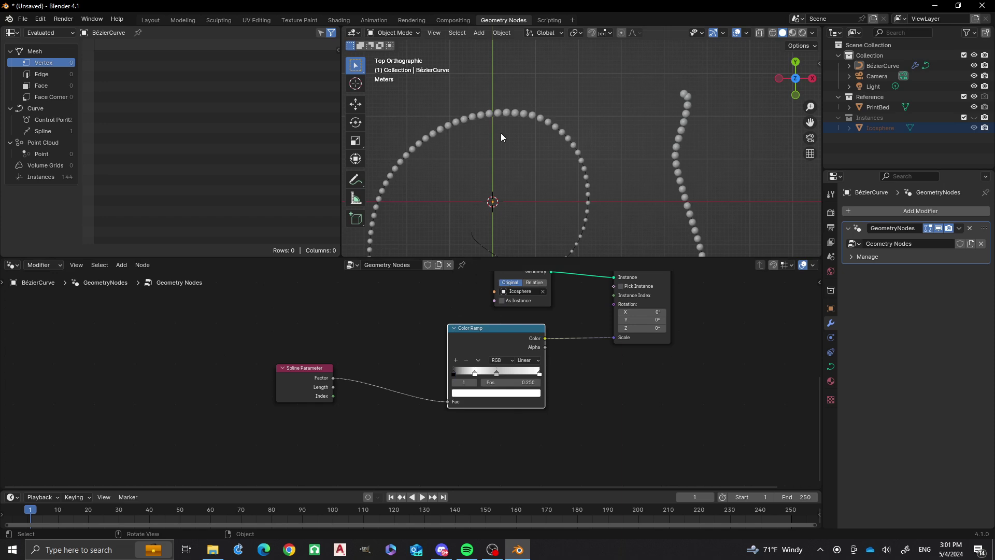
click(496, 374)
click(496, 395)
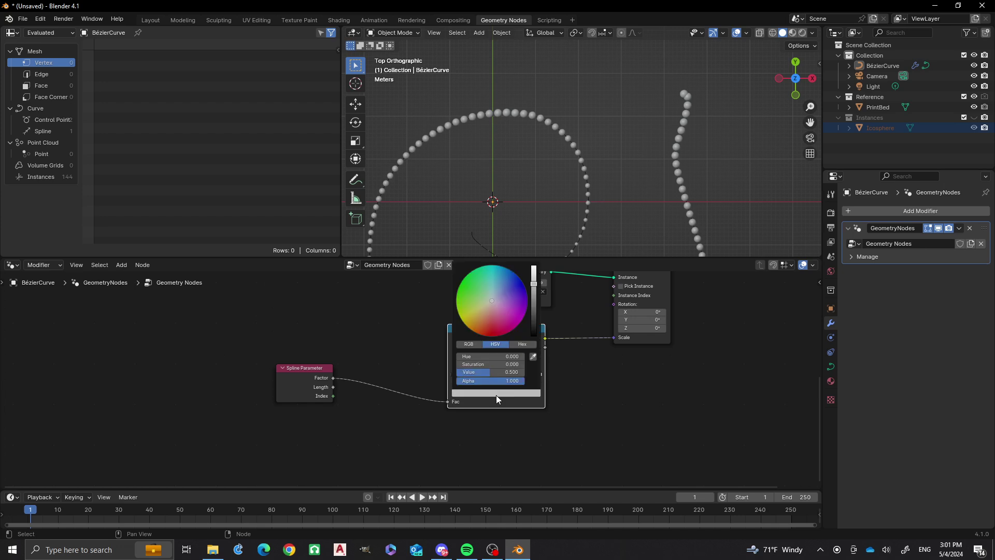
drag(486, 372, 523, 372)
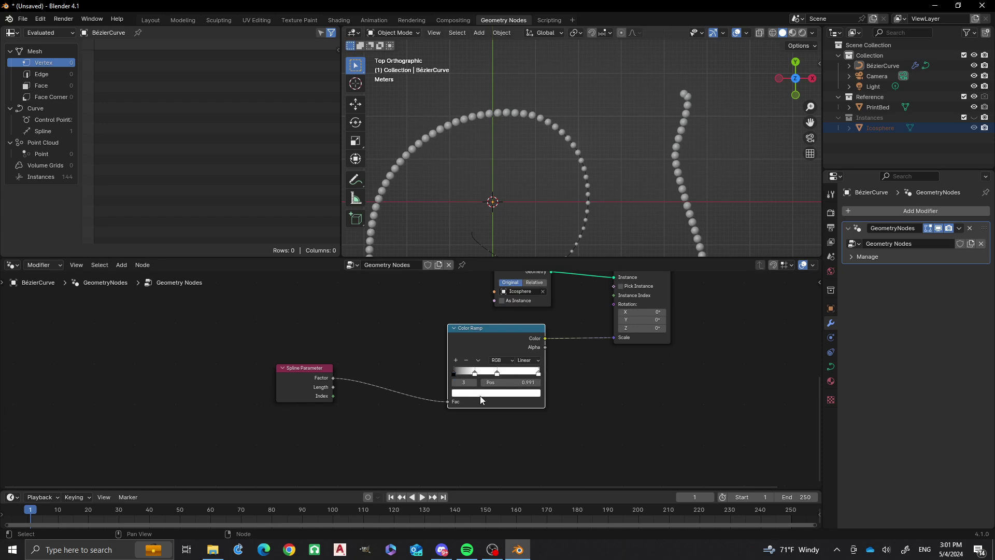
Step: Make the last Color Ramp stop at position 1.000 black
click(514, 393)
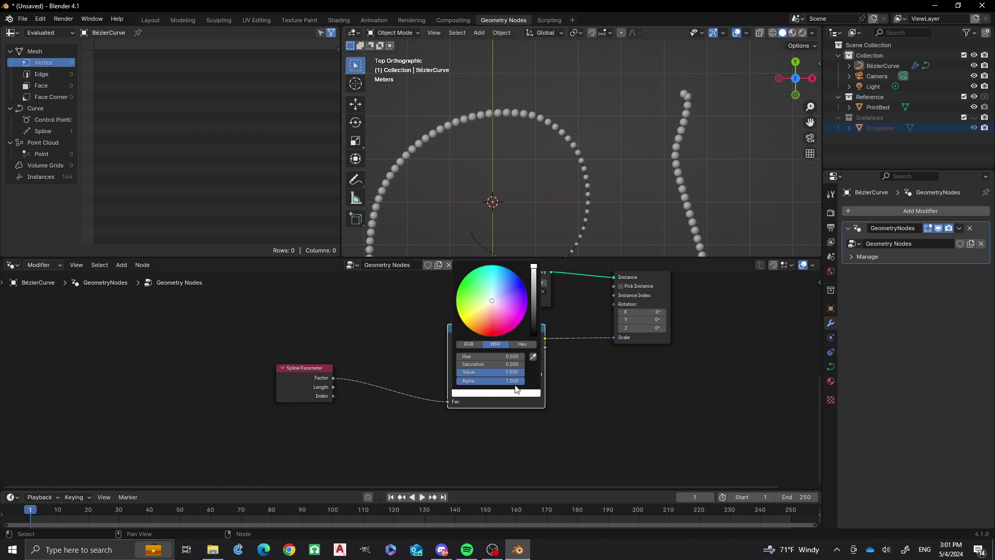
drag(509, 372, 461, 372)
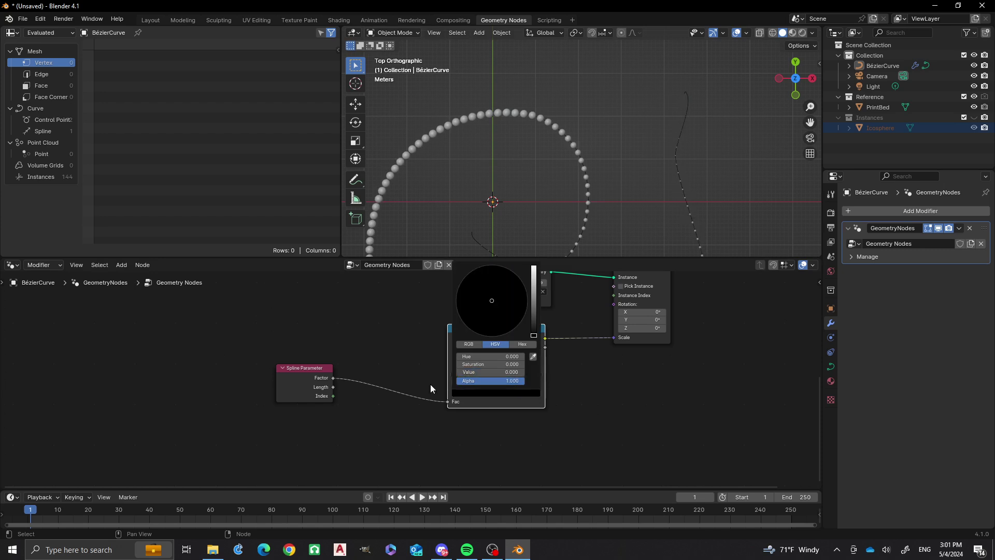
scroll(543, 130, down, 5)
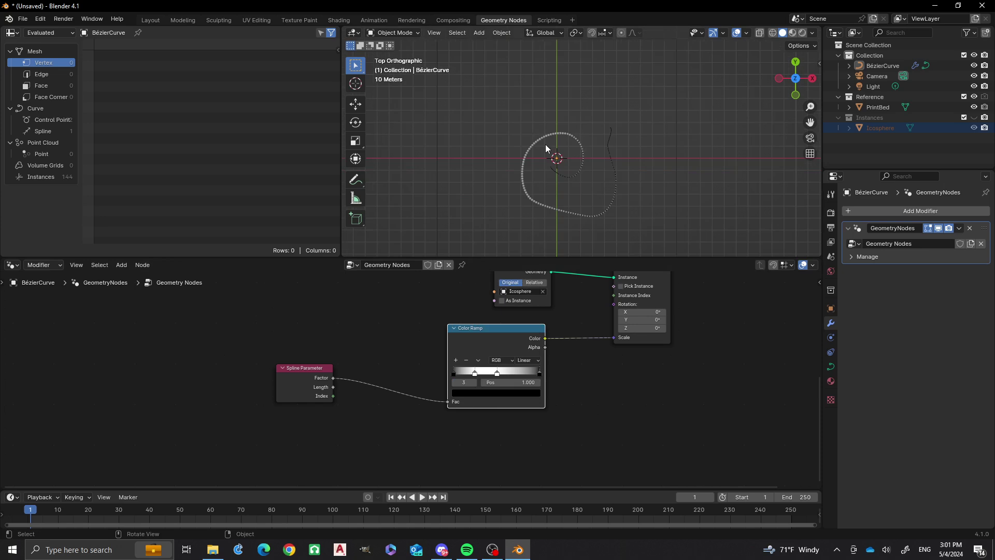
shift+middle_drag(552, 173, 564, 120)
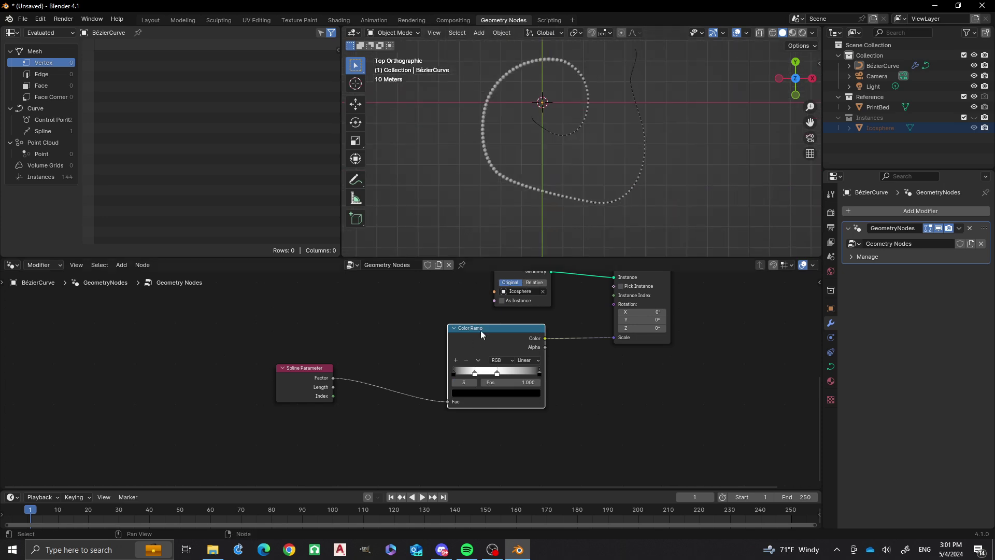
Step: Move the middle white ramp stop to position 0.8 and the left white stop to 0.2
click(496, 372)
click(515, 383)
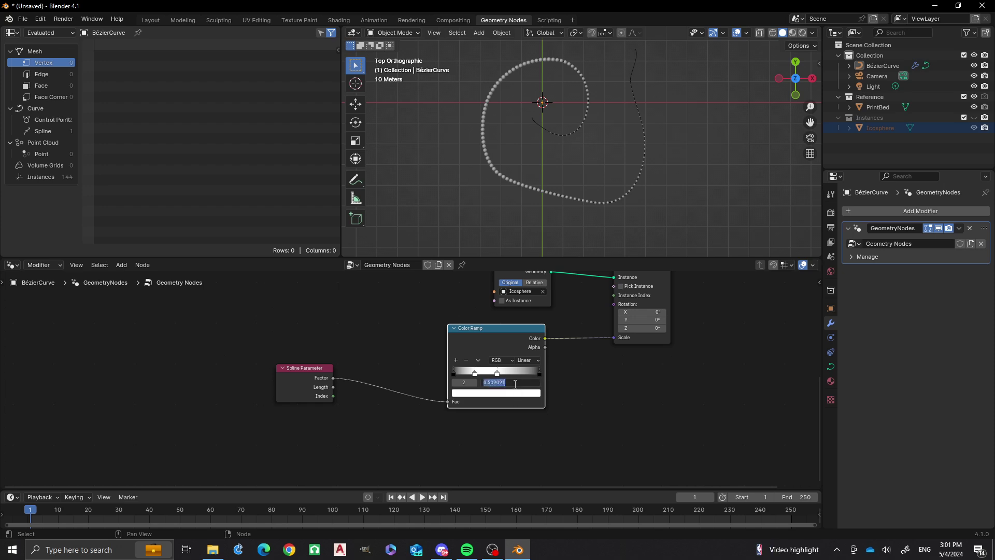
text(0.8)
key(Return)
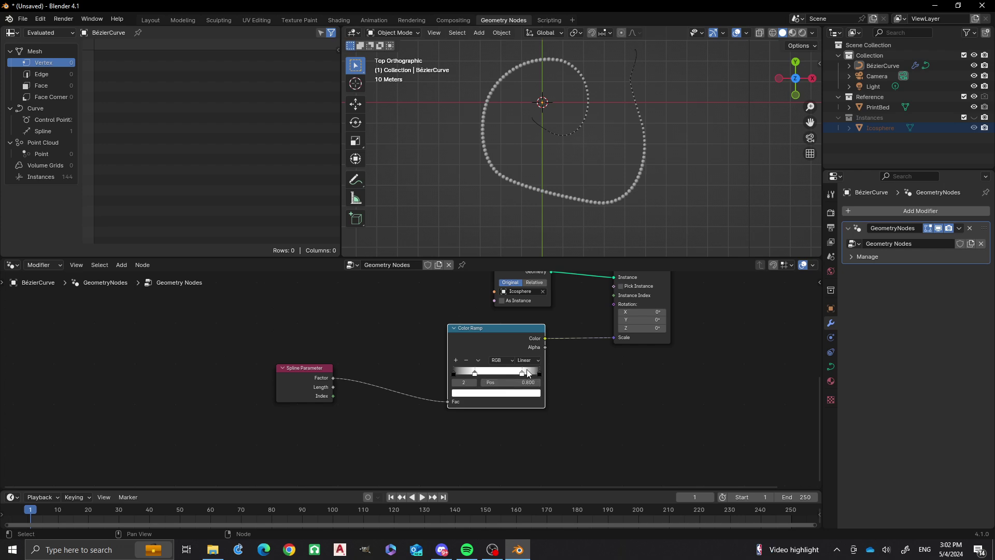
click(474, 371)
click(524, 383)
text(0.2)
key(Return)
scroll(575, 97, up, 3)
shift+middle_drag(564, 102, 546, 188)
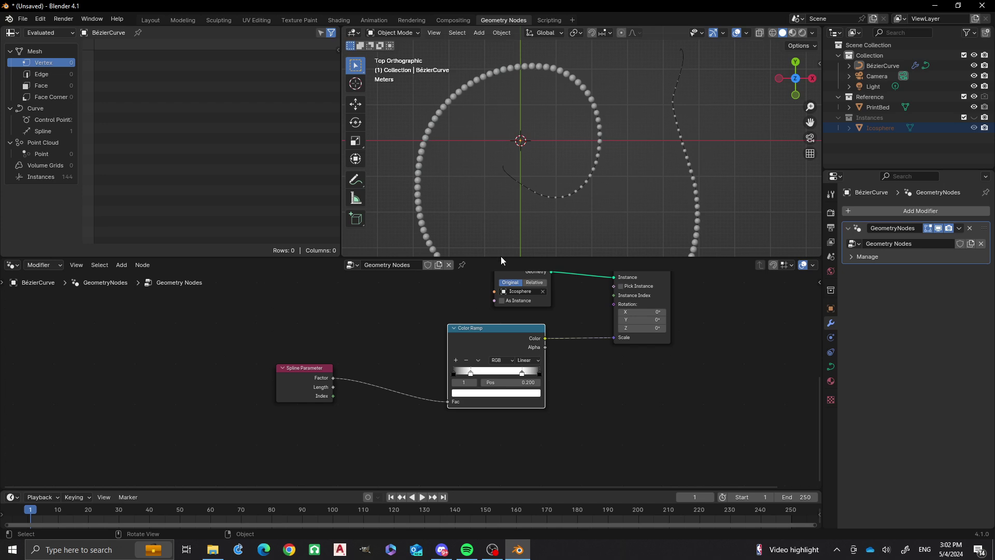
scroll(406, 333, down, 3)
middle_drag(400, 320, 429, 368)
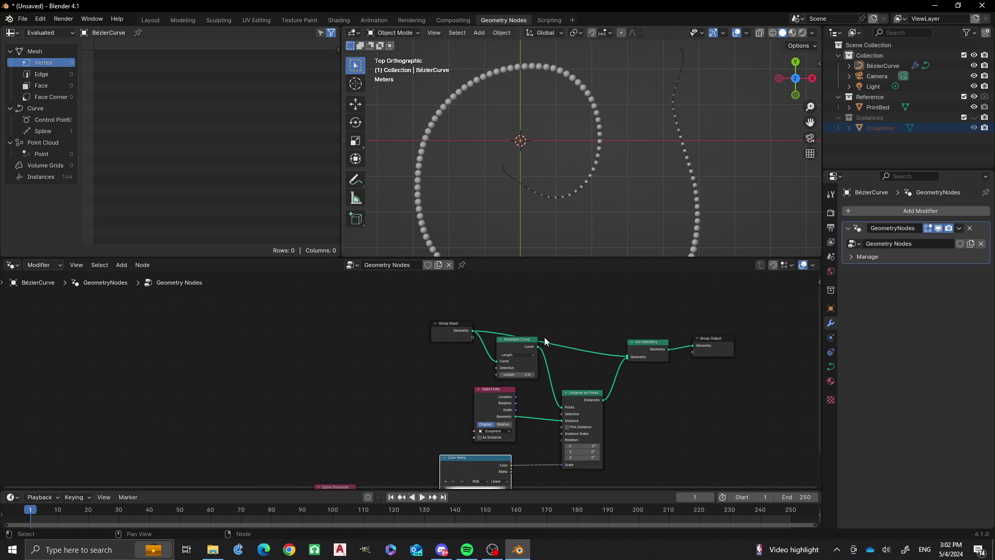
scroll(545, 342, up, 2)
drag(539, 374, 391, 369)
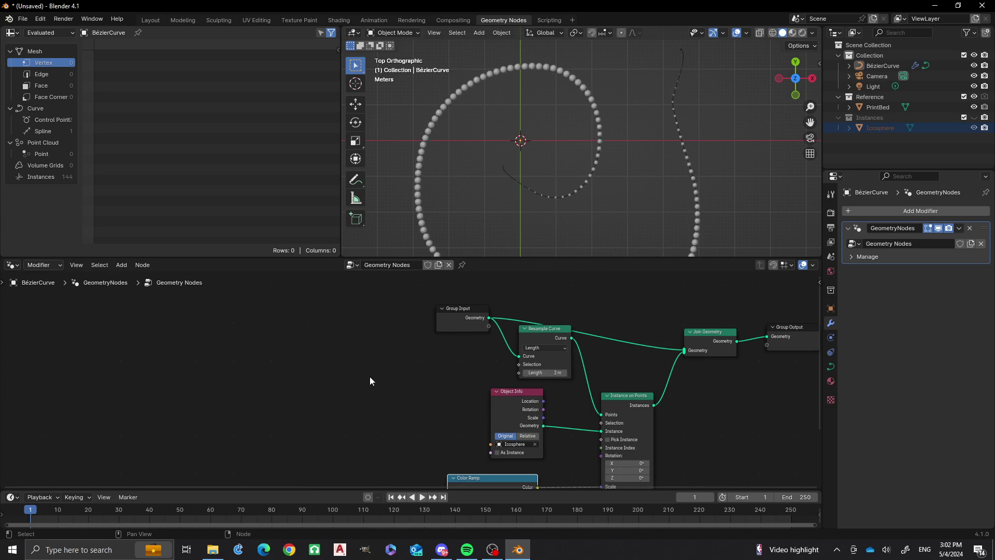
shift+scroll(385, 407, down, 5)
click(514, 416)
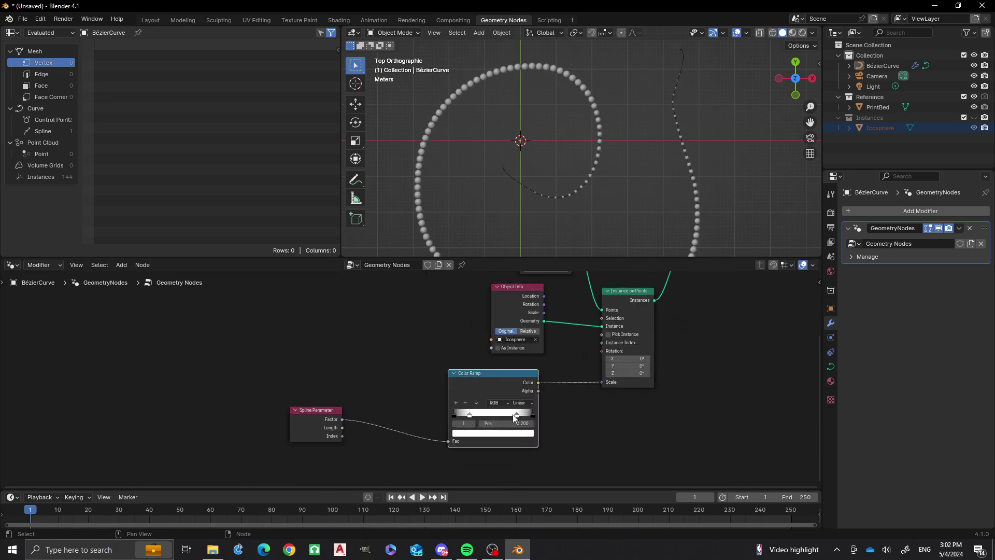
mouse_move(516, 413)
mouse_down()
mouse_move(492, 414)
mouse_move(528, 415)
mouse_move(518, 415)
mouse_up()
scroll(546, 166, down, 3)
shift+scroll(596, 202, down, 2)
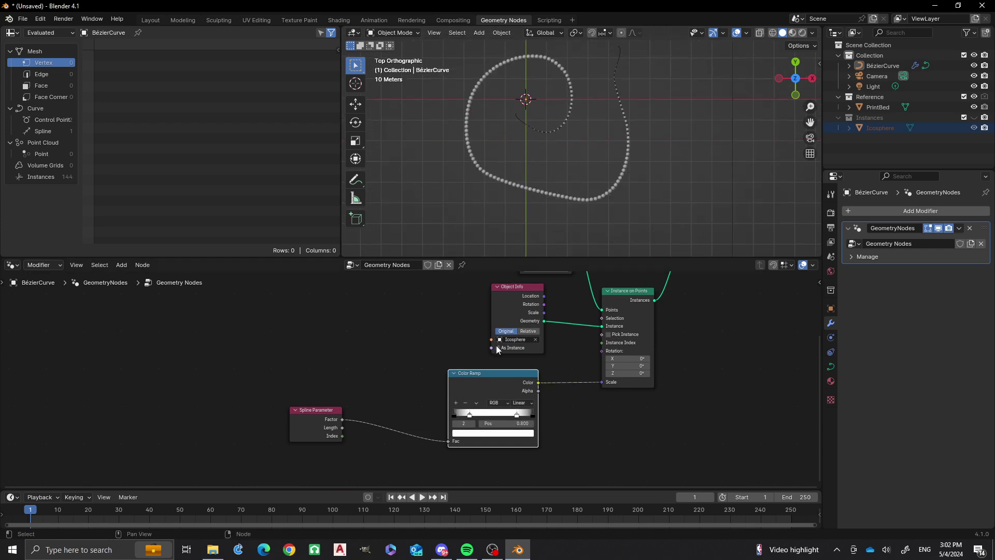
key(g)
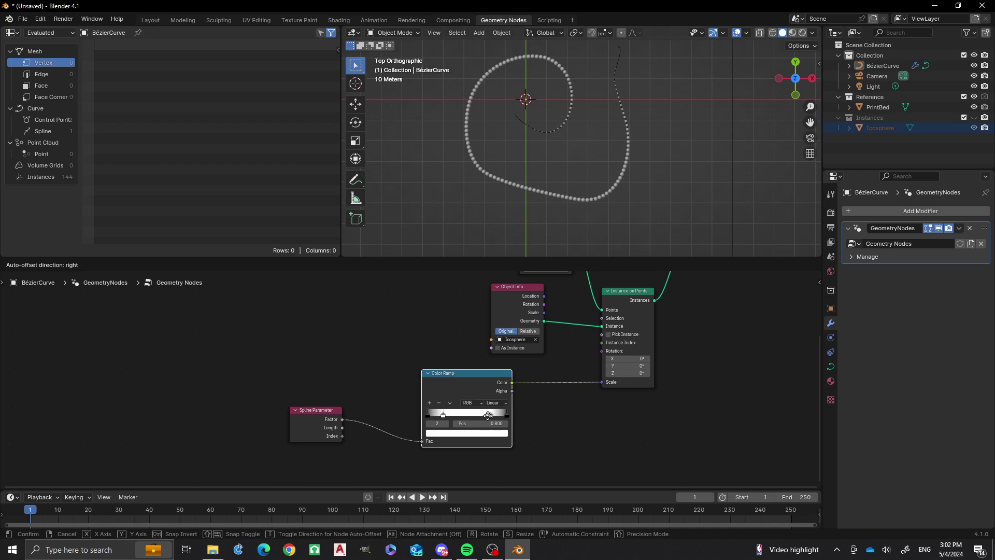
click(503, 418)
mouse_move(500, 414)
mouse_down()
mouse_move(461, 420)
mouse_move(502, 415)
mouse_up()
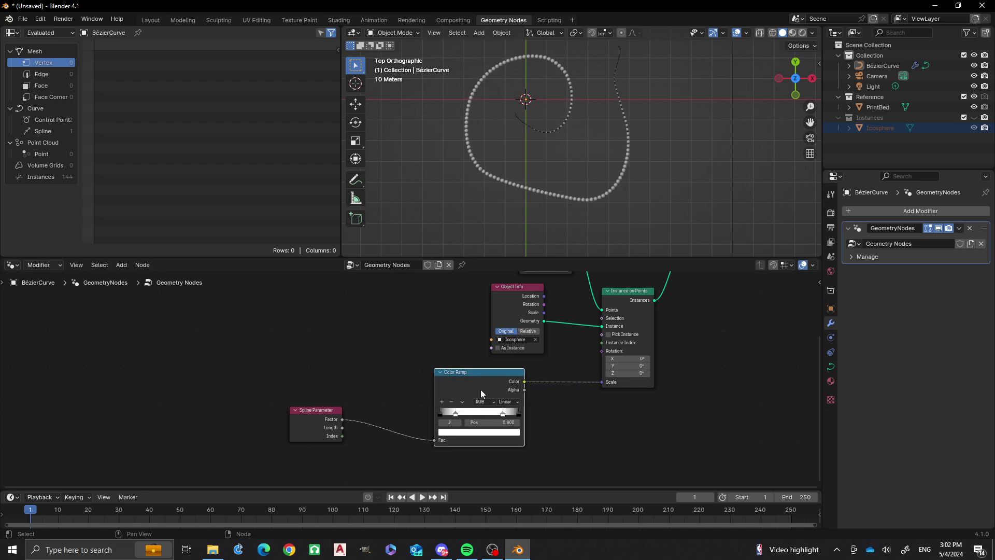